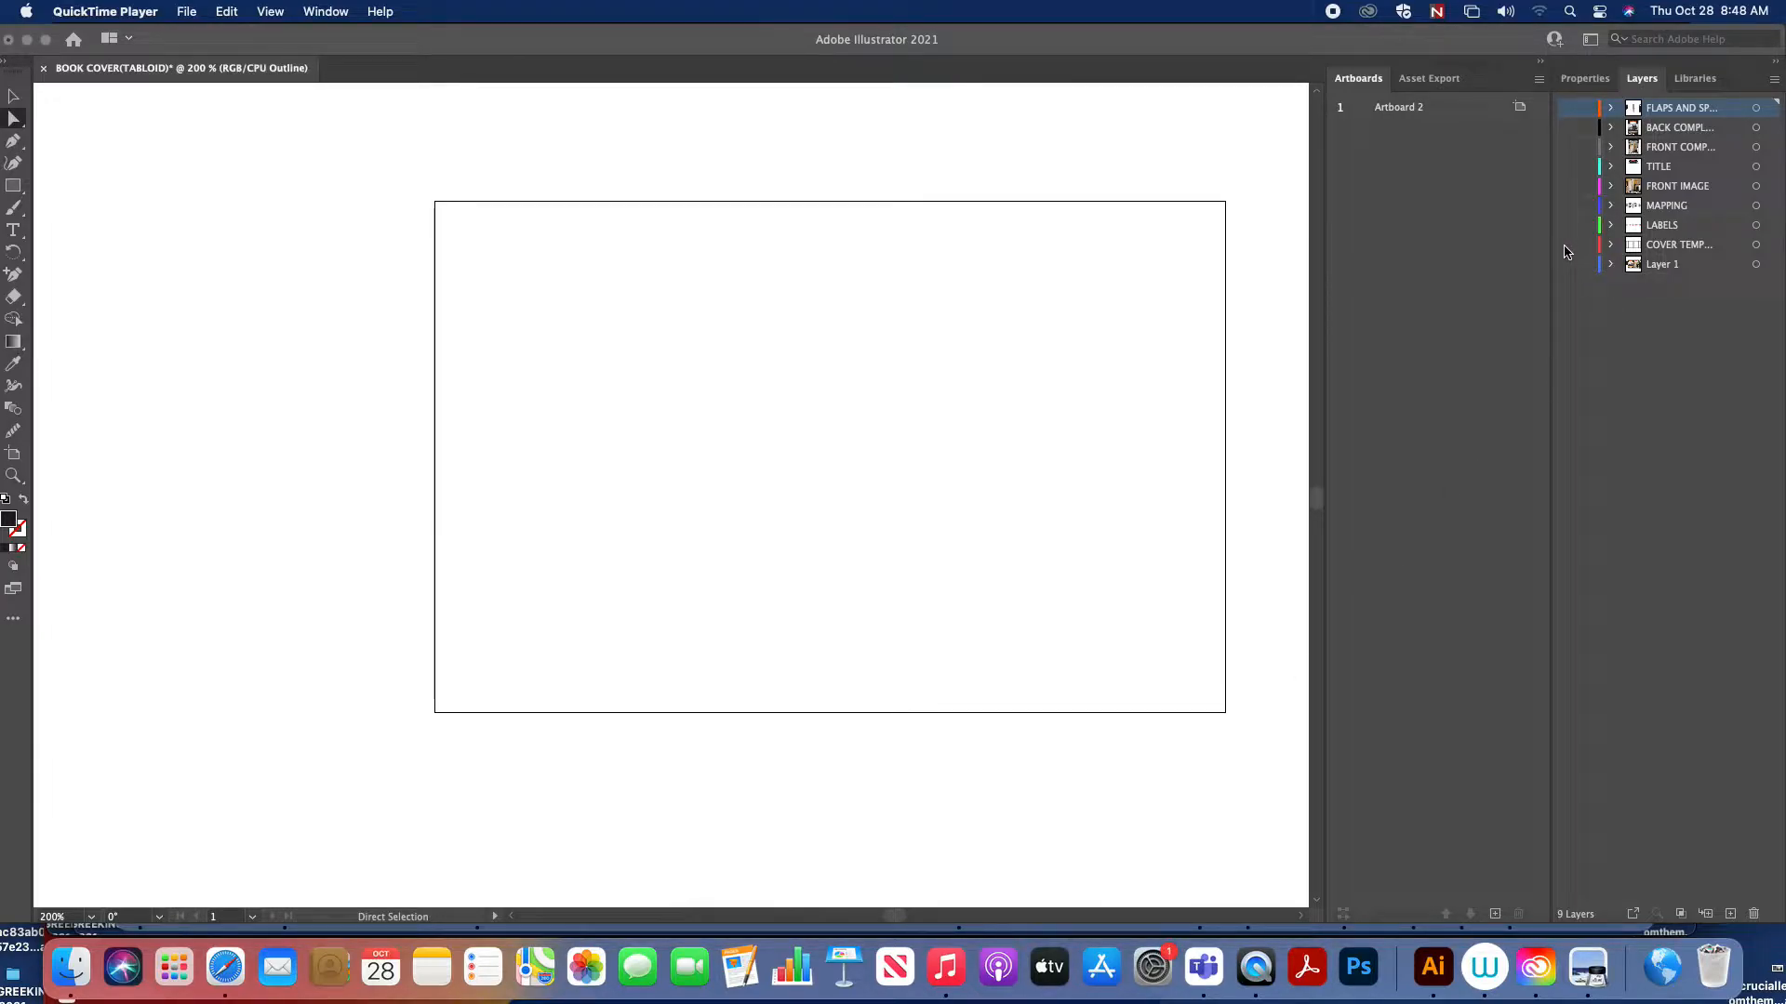
# Switch to Illustrator, make the cover template layer visible and change the view from Outline to Preview
pyautogui.click(1367, 275)
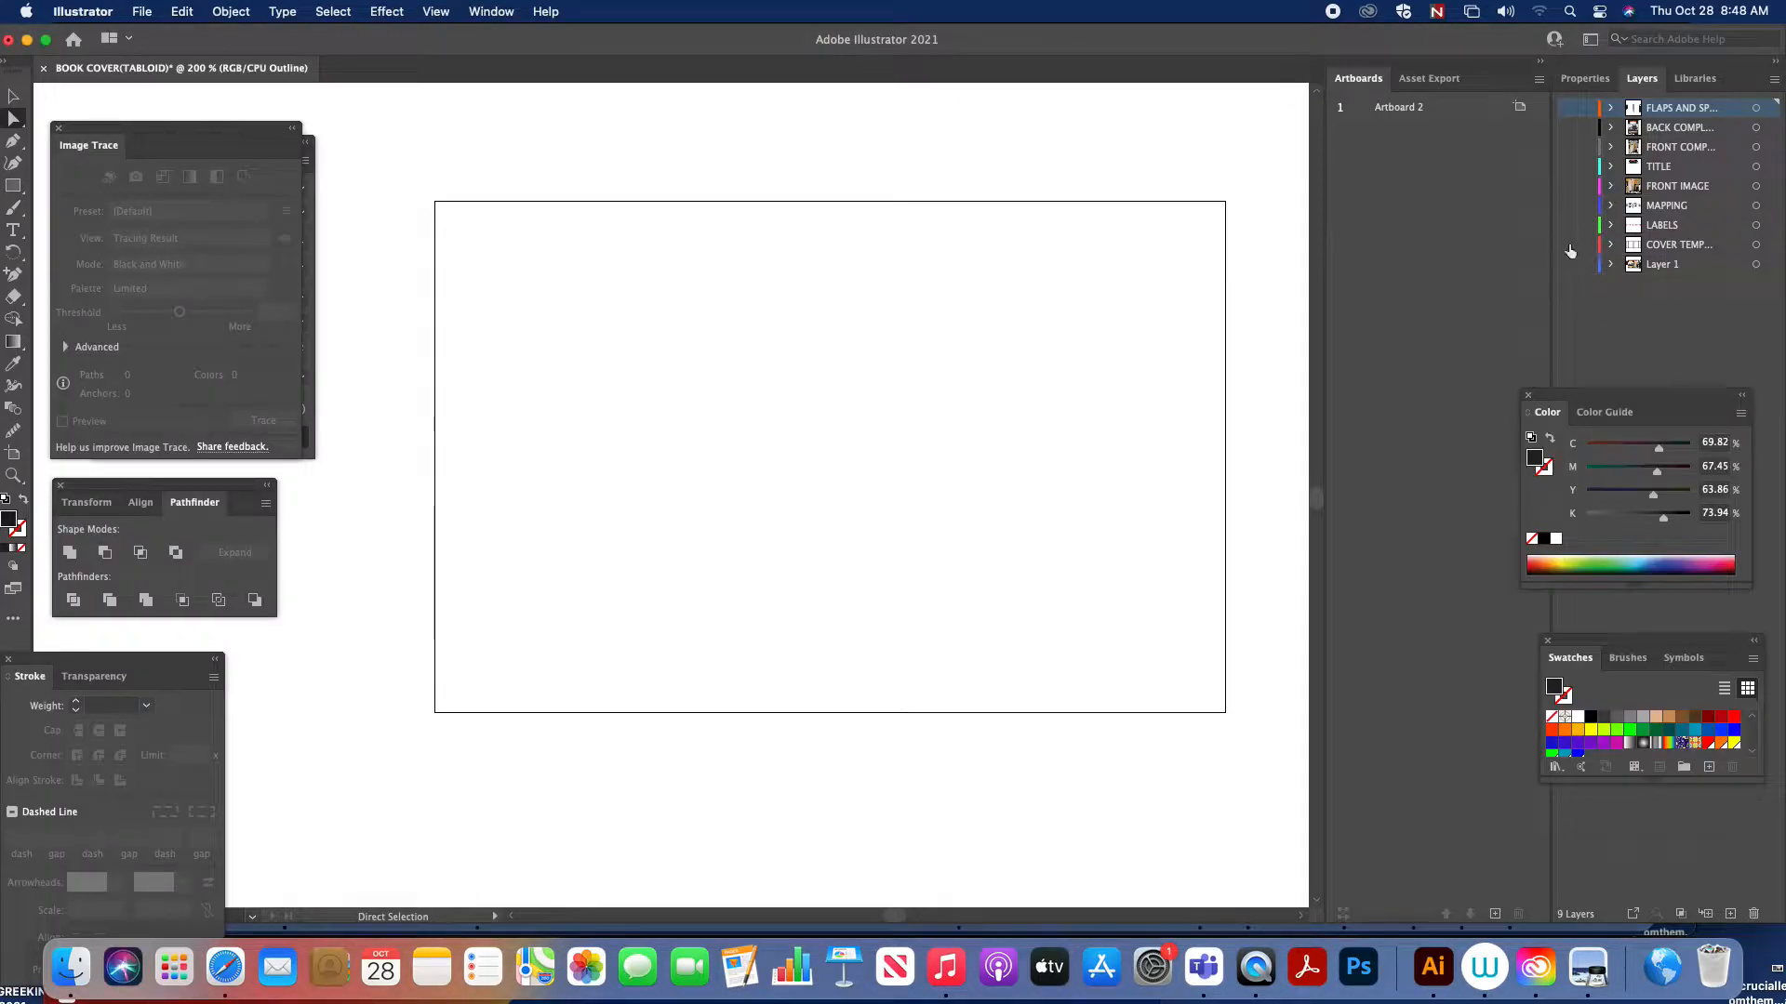
pyautogui.click(1568, 244)
pyautogui.press('super+y')
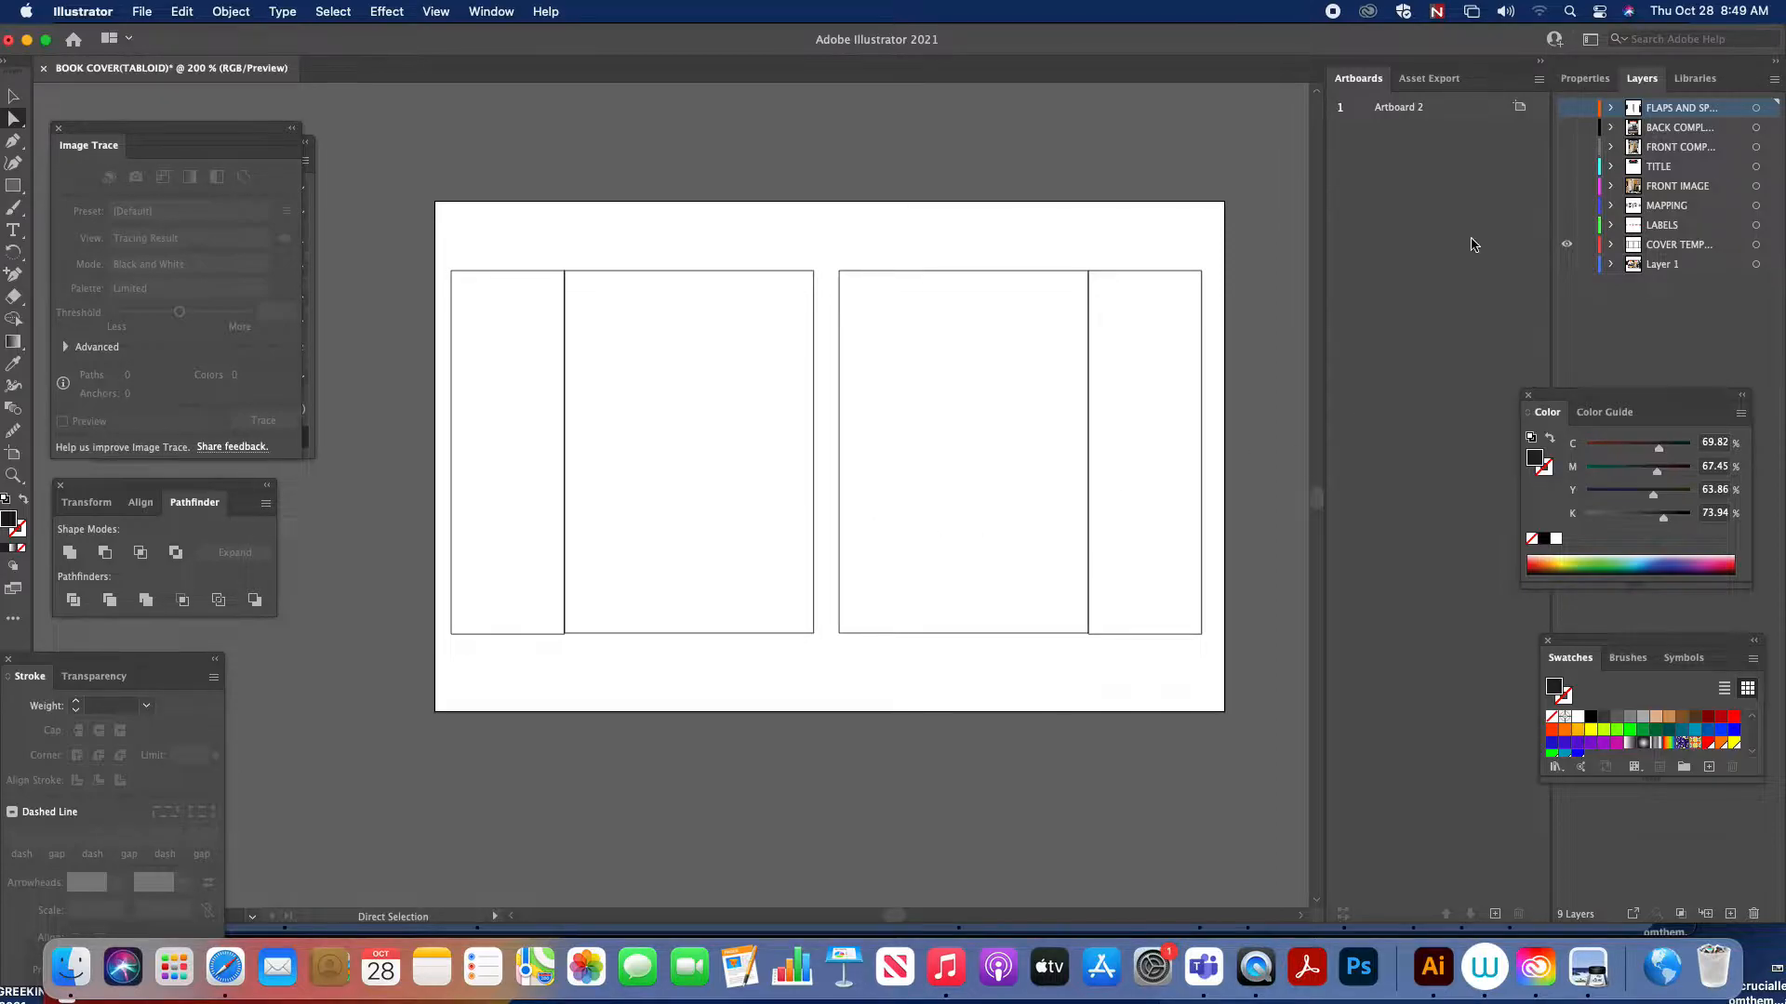
# Show the LABELS and MAPPING layers to review the cover sections and their contents, and hide both again
pyautogui.click(1566, 226)
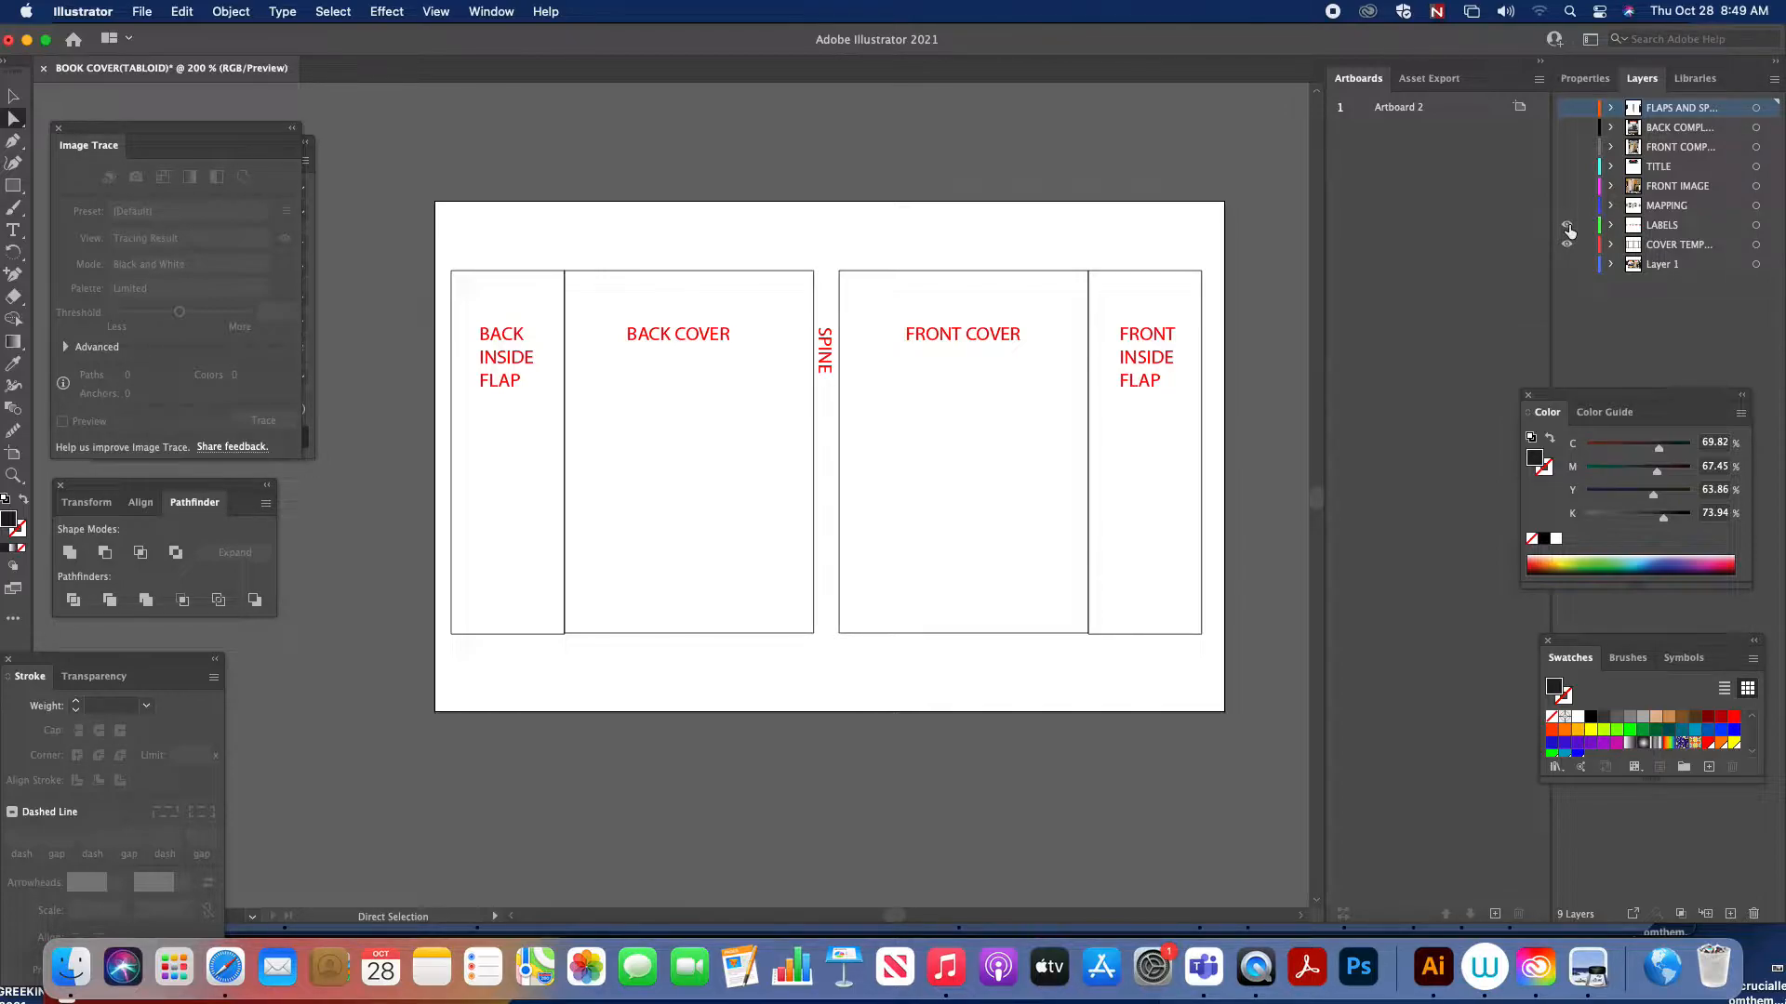
pyautogui.click(1566, 205)
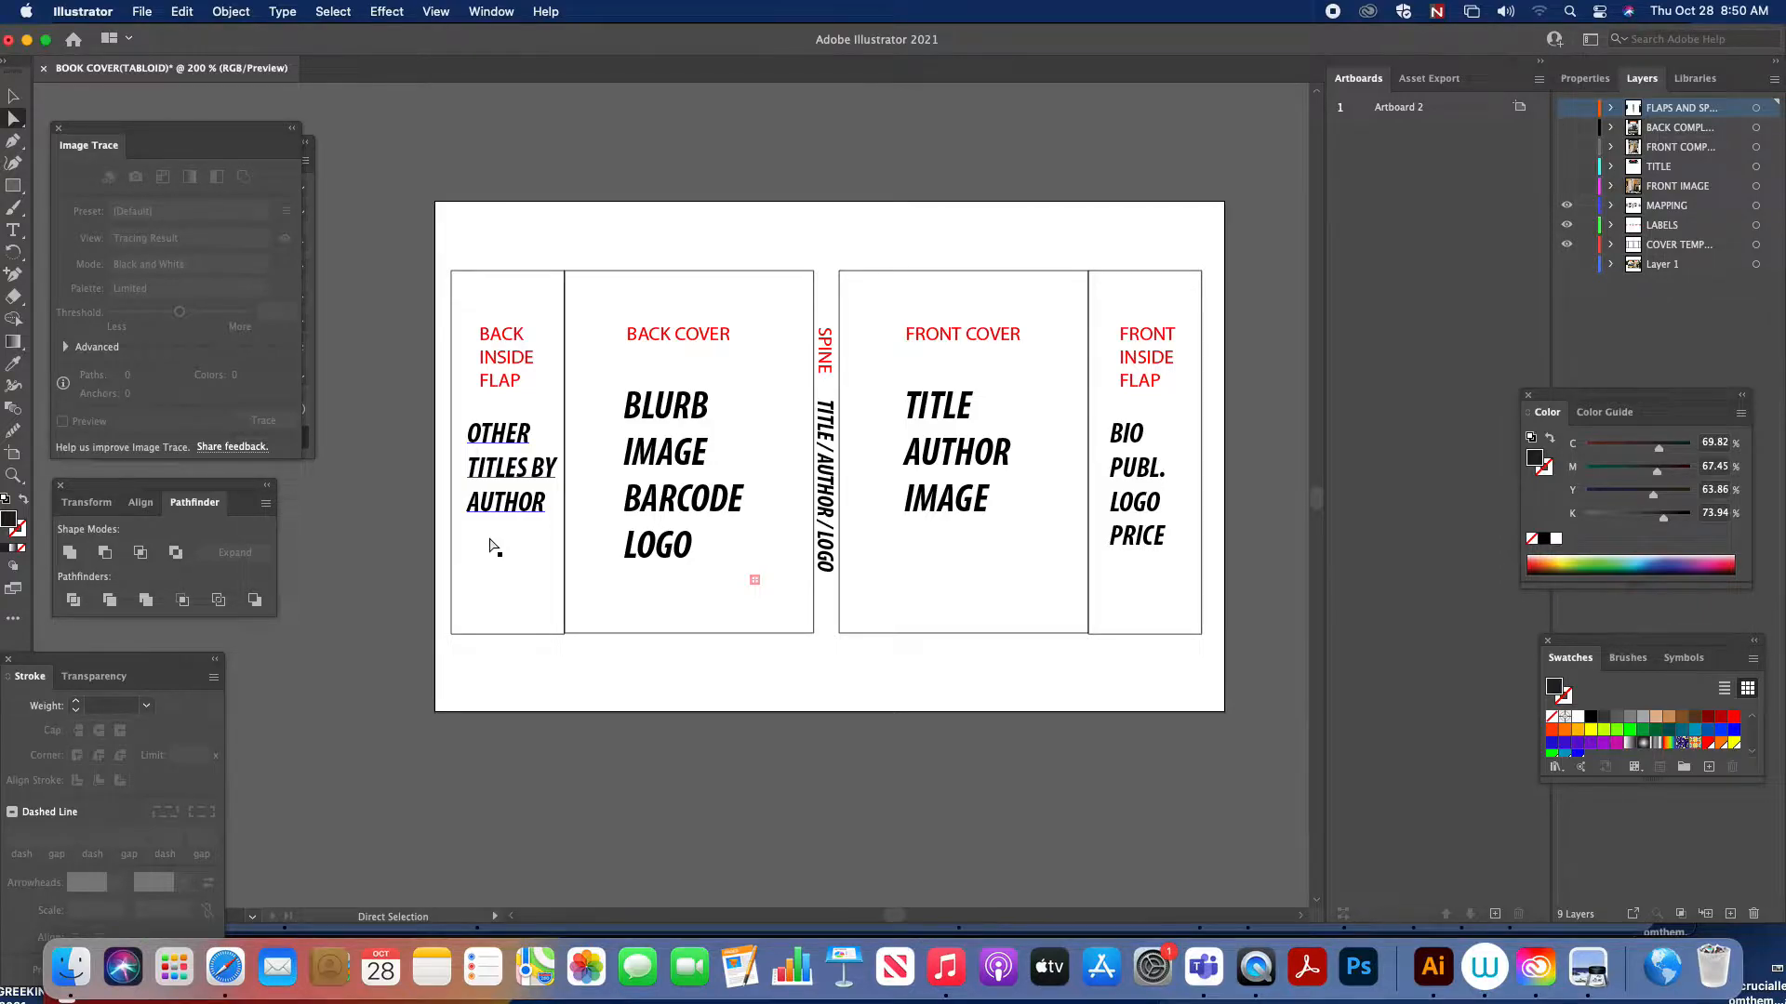
pyautogui.click(1566, 227)
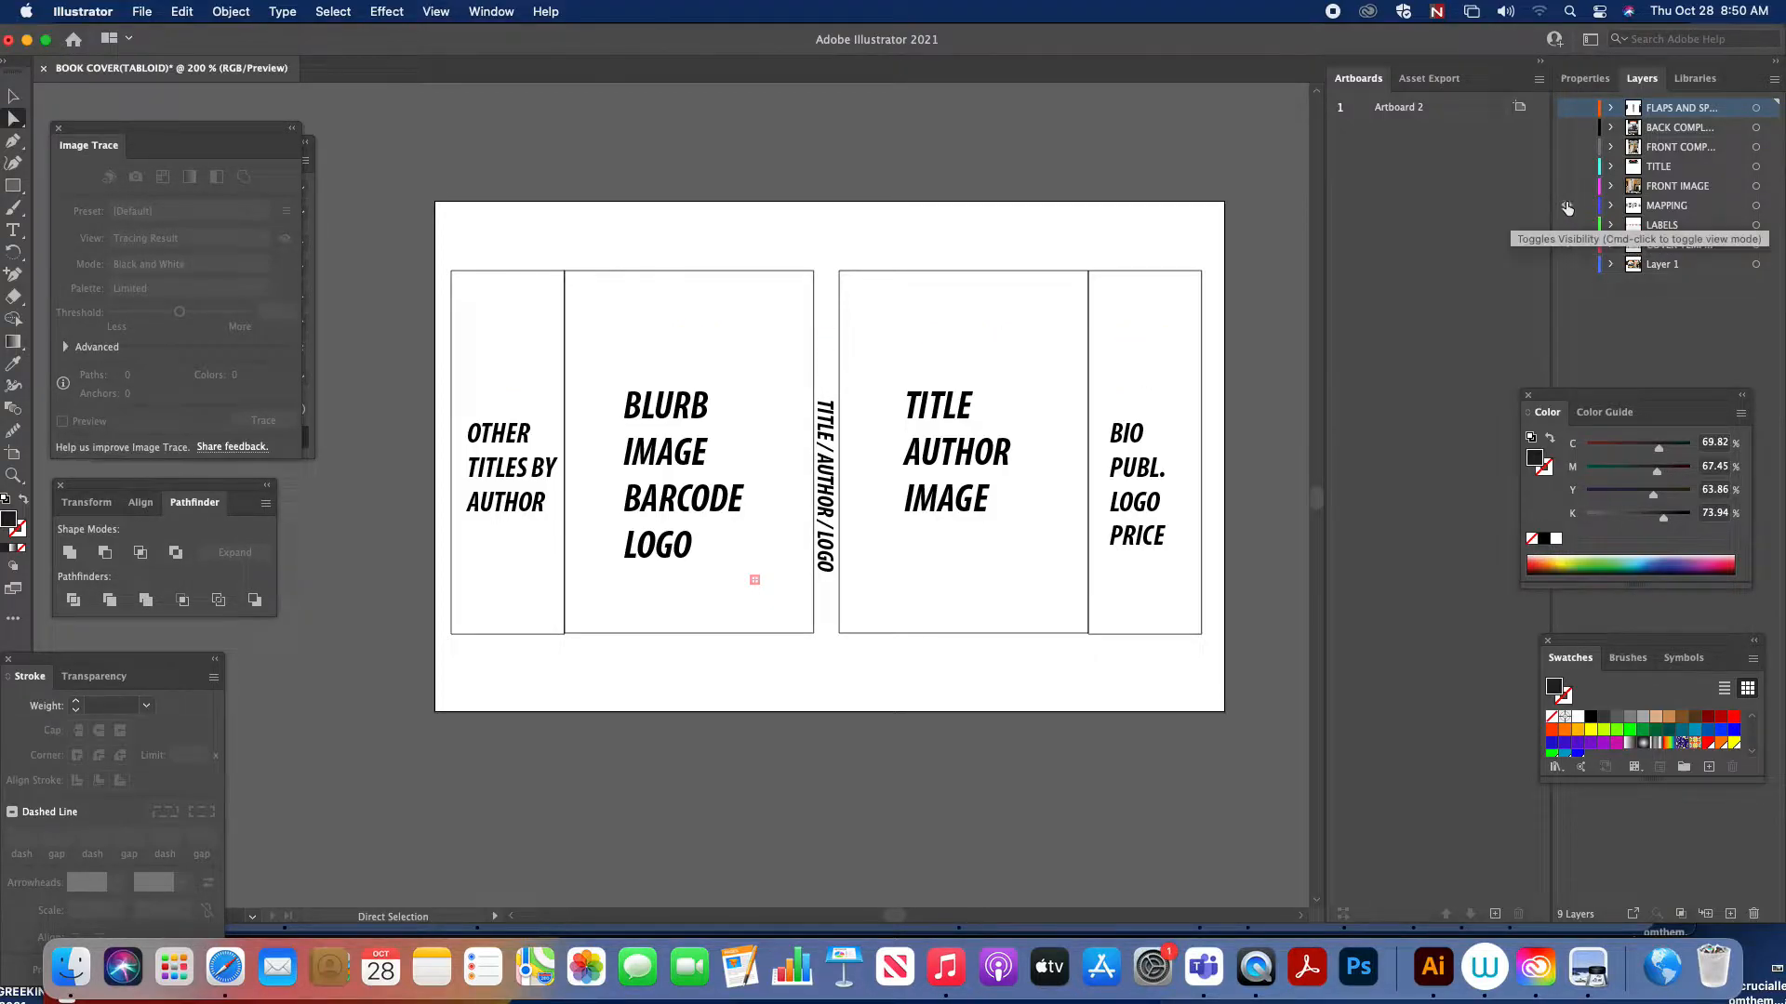
pyautogui.click(1566, 204)
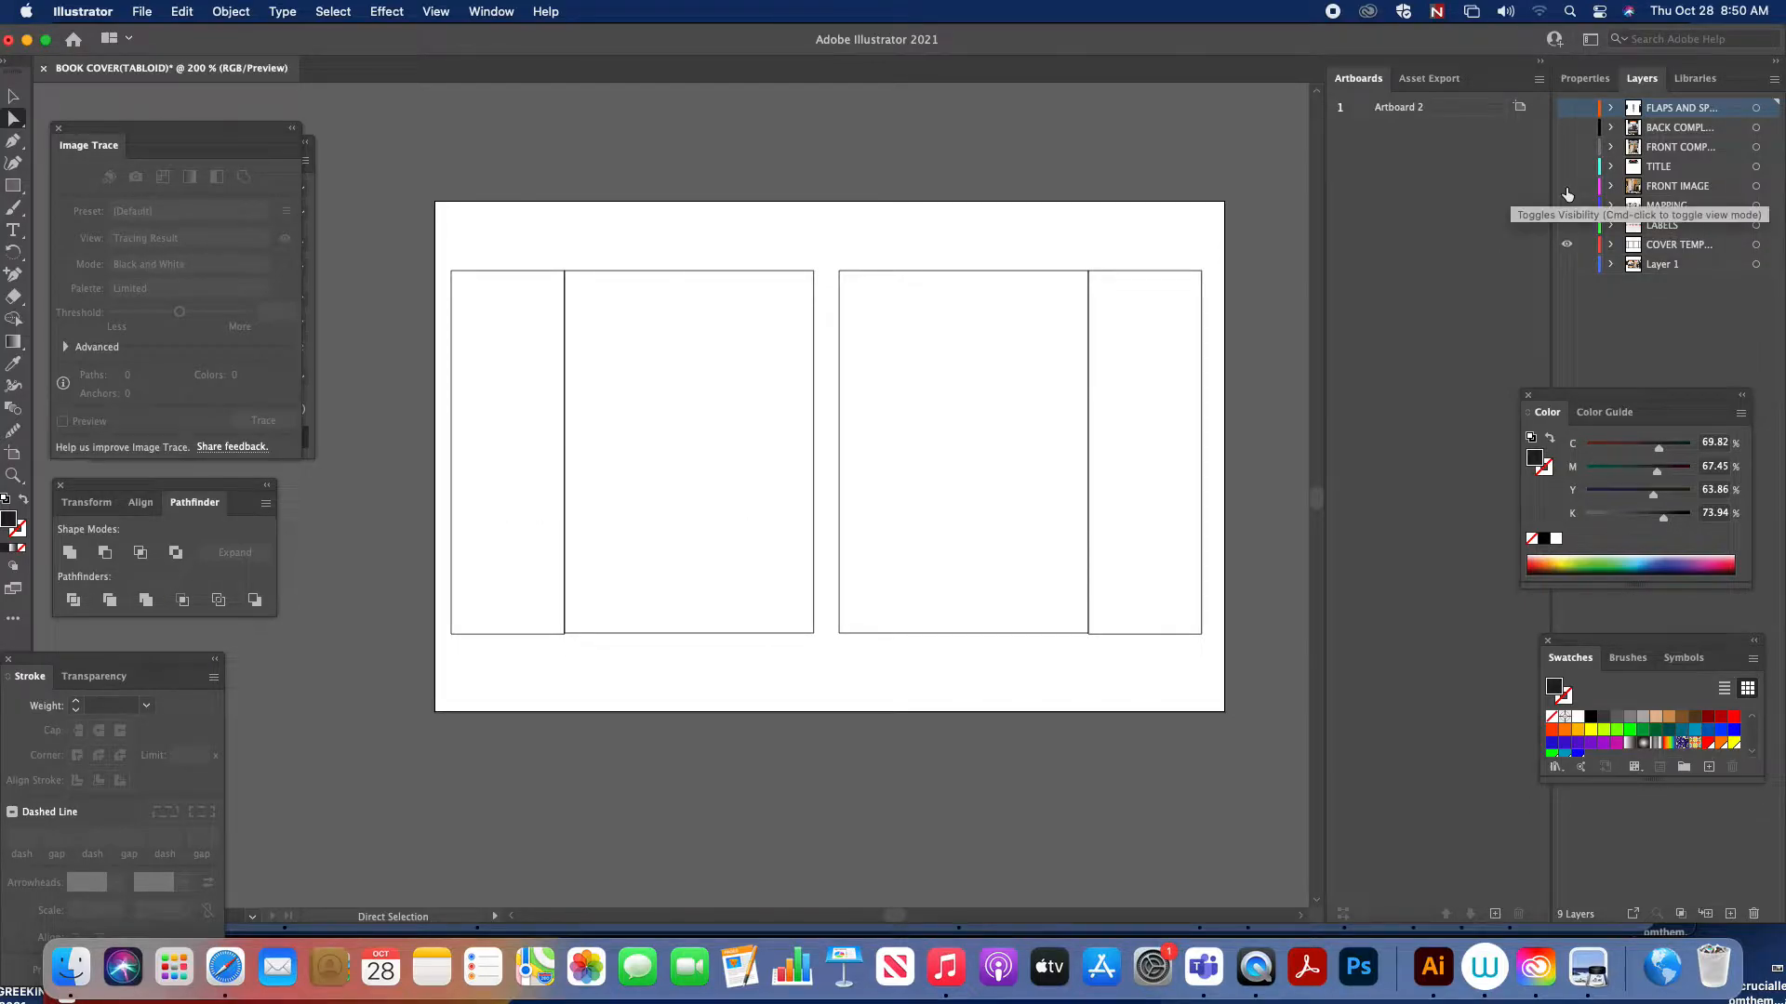
# Reveal the book jacket in stages by showing the FRONT IMAGE, TITLE, completed front, completed back, and flaps and spine layers
pyautogui.click(1566, 187)
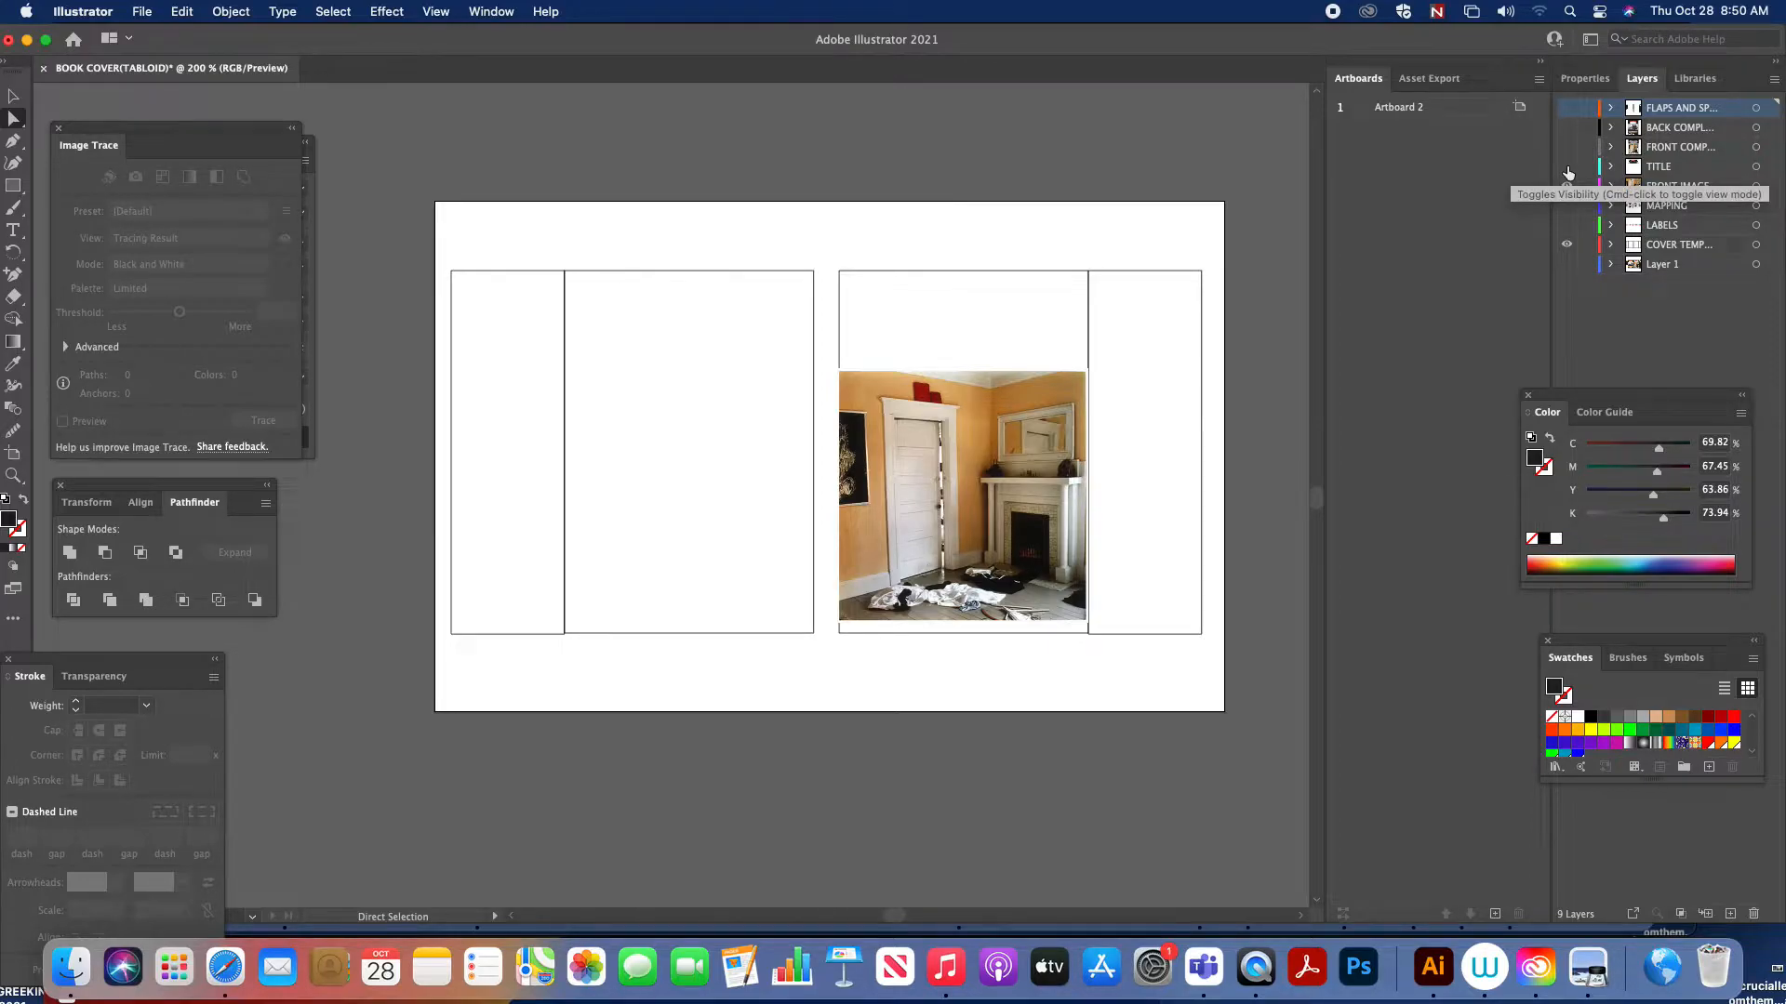
pyautogui.click(1566, 167)
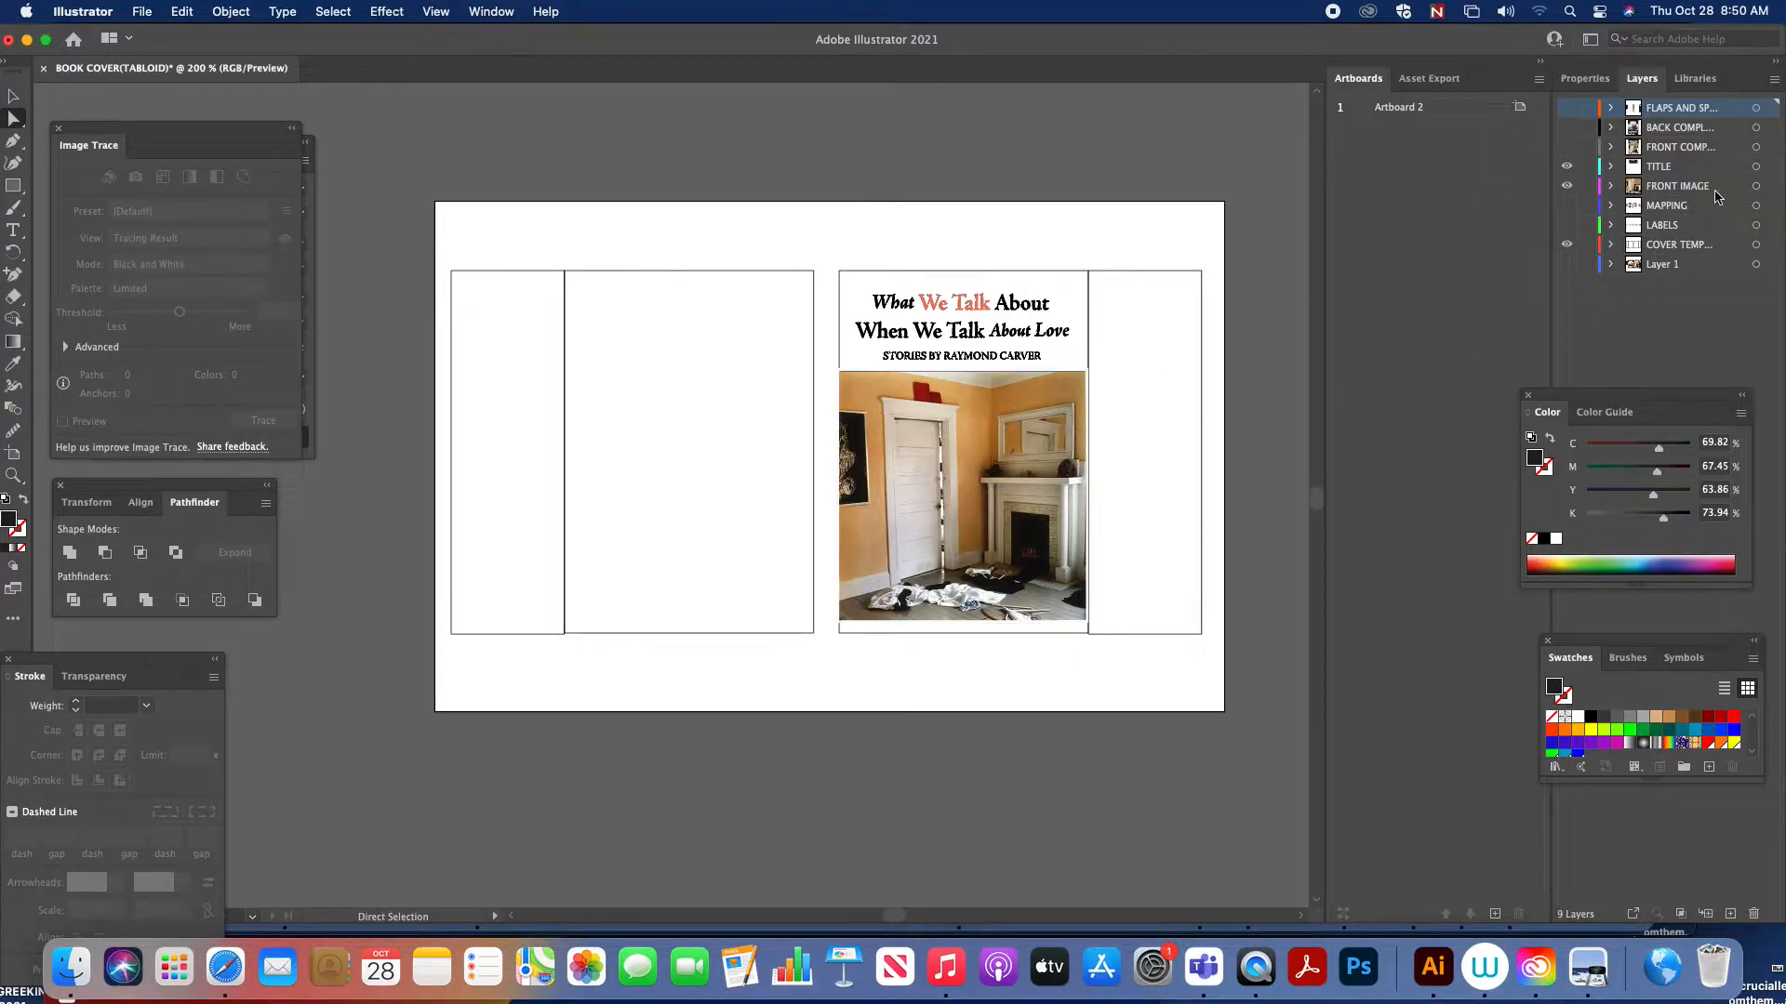
pyautogui.click(1566, 148)
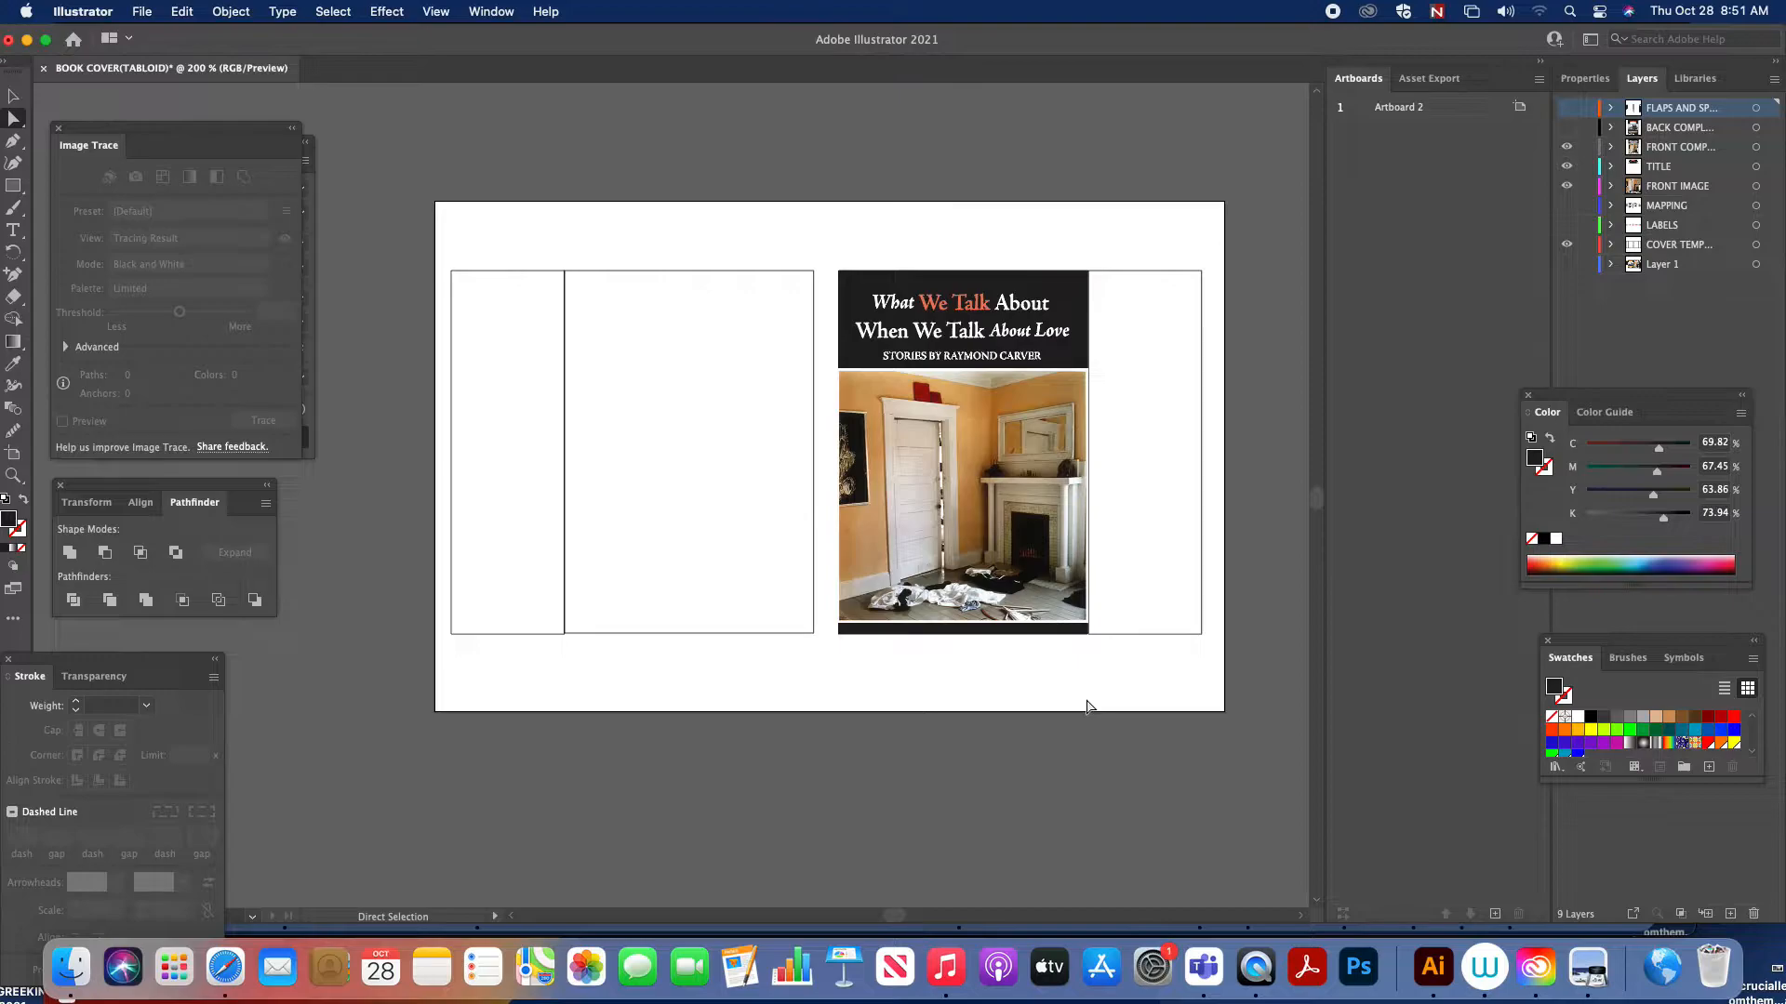
pyautogui.click(1567, 130)
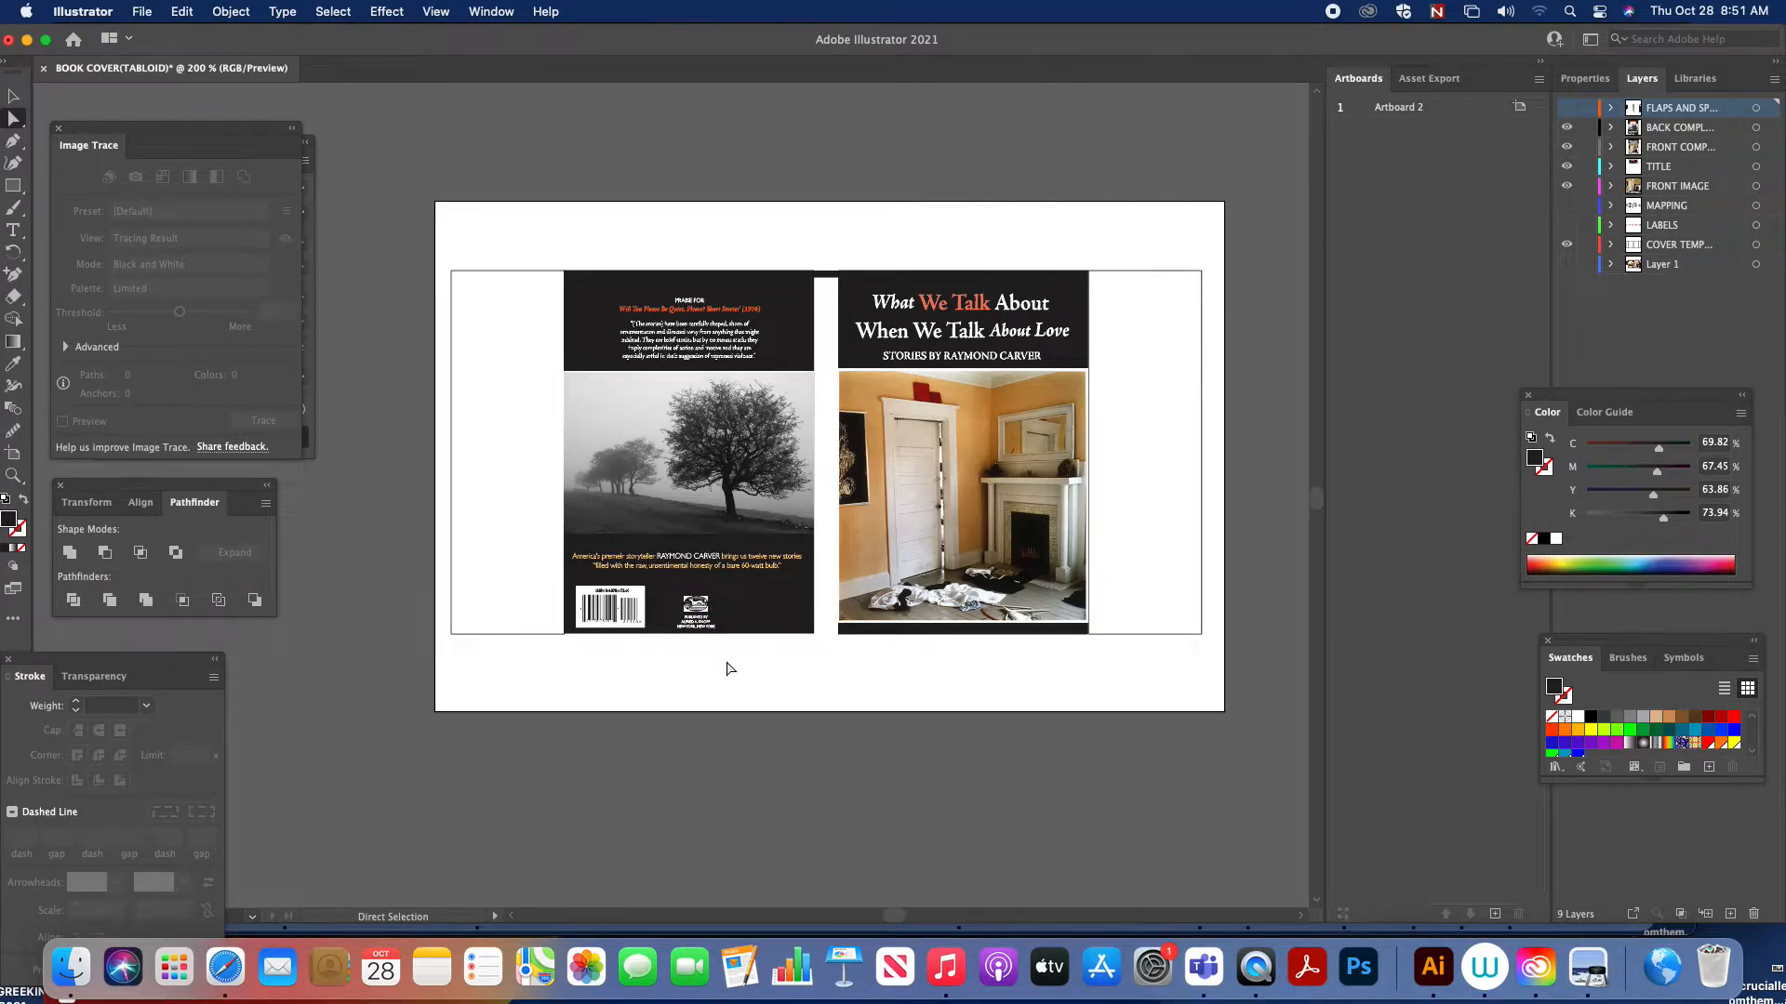
pyautogui.click(1565, 111)
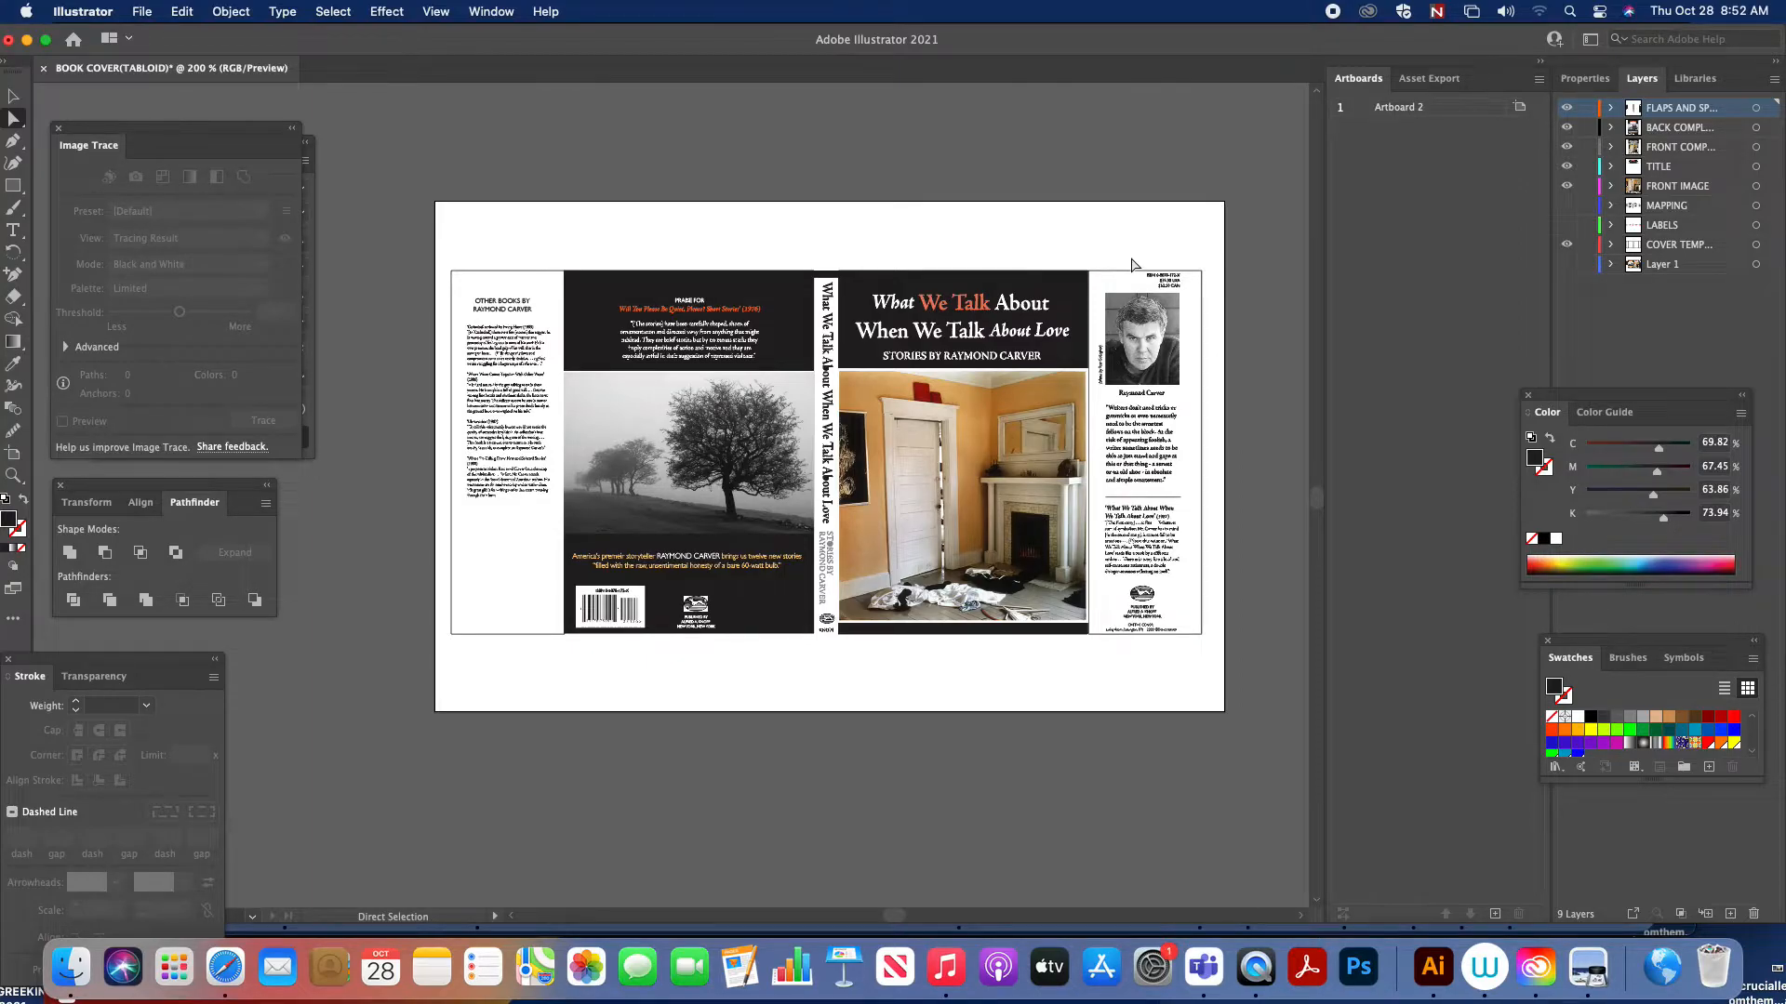
pyautogui.click(526, 309)
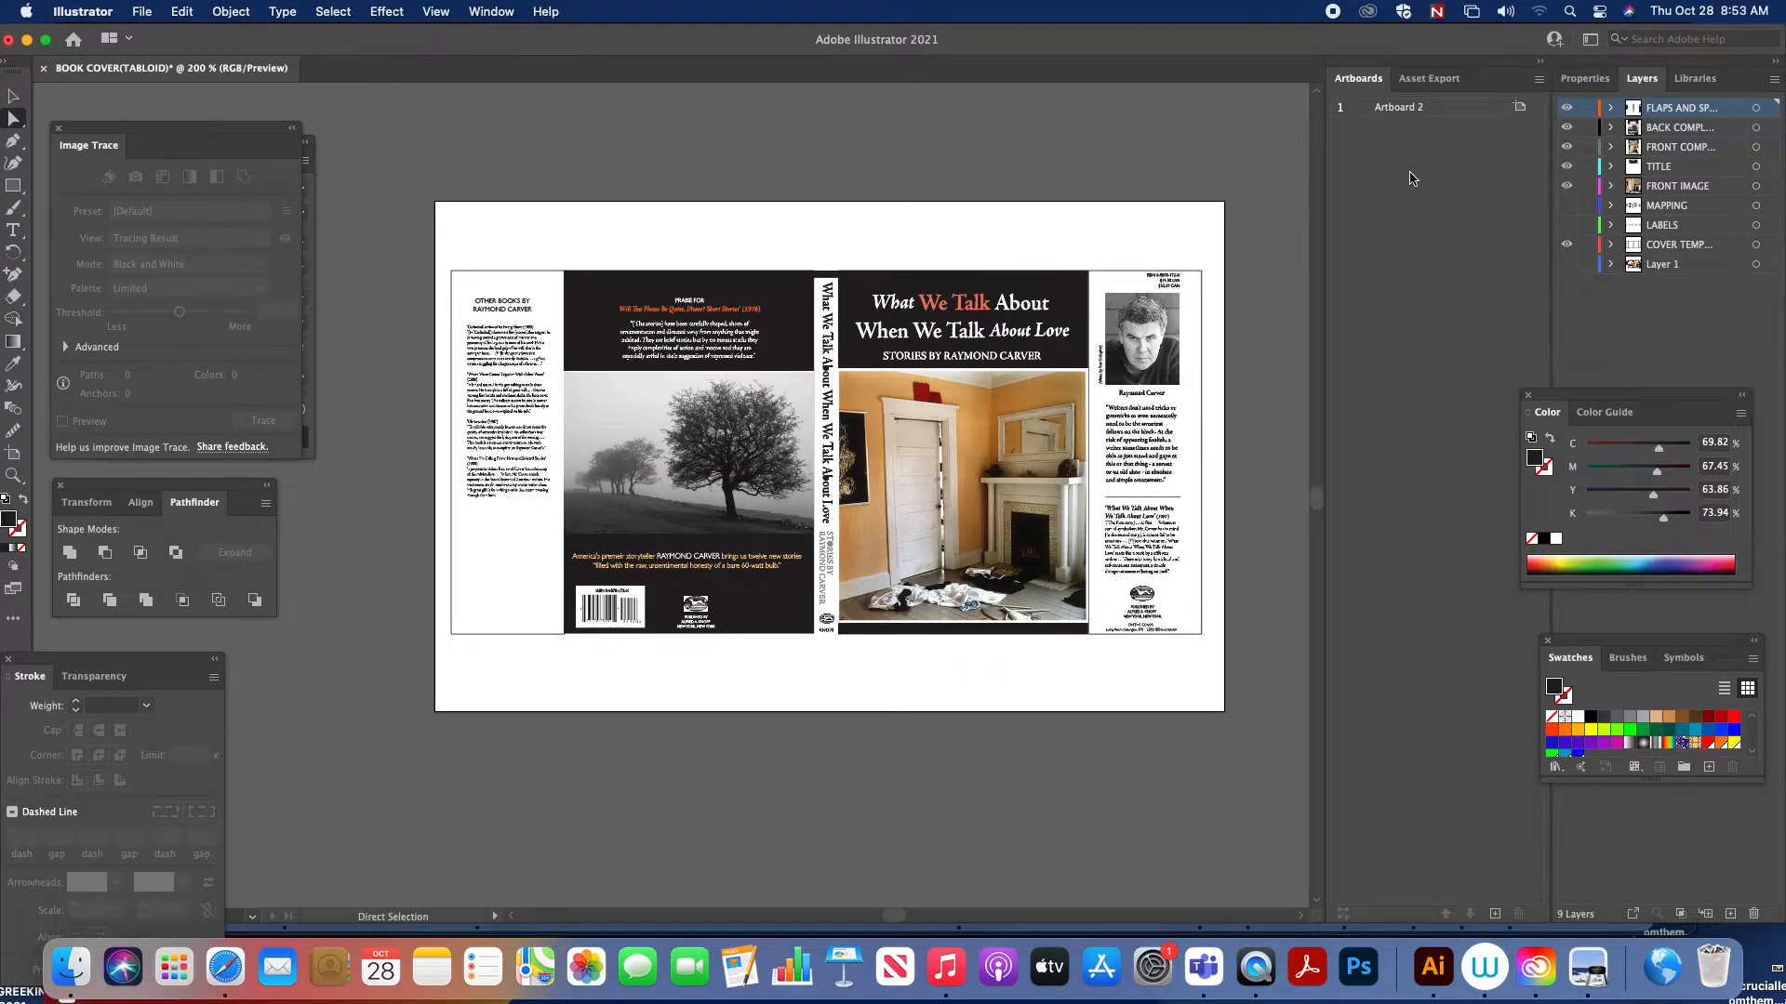
# Hide the flaps, back, front, TITLE, FRONT IMAGE and cover template layers, and show only Layer 1
pyautogui.click(1566, 108)
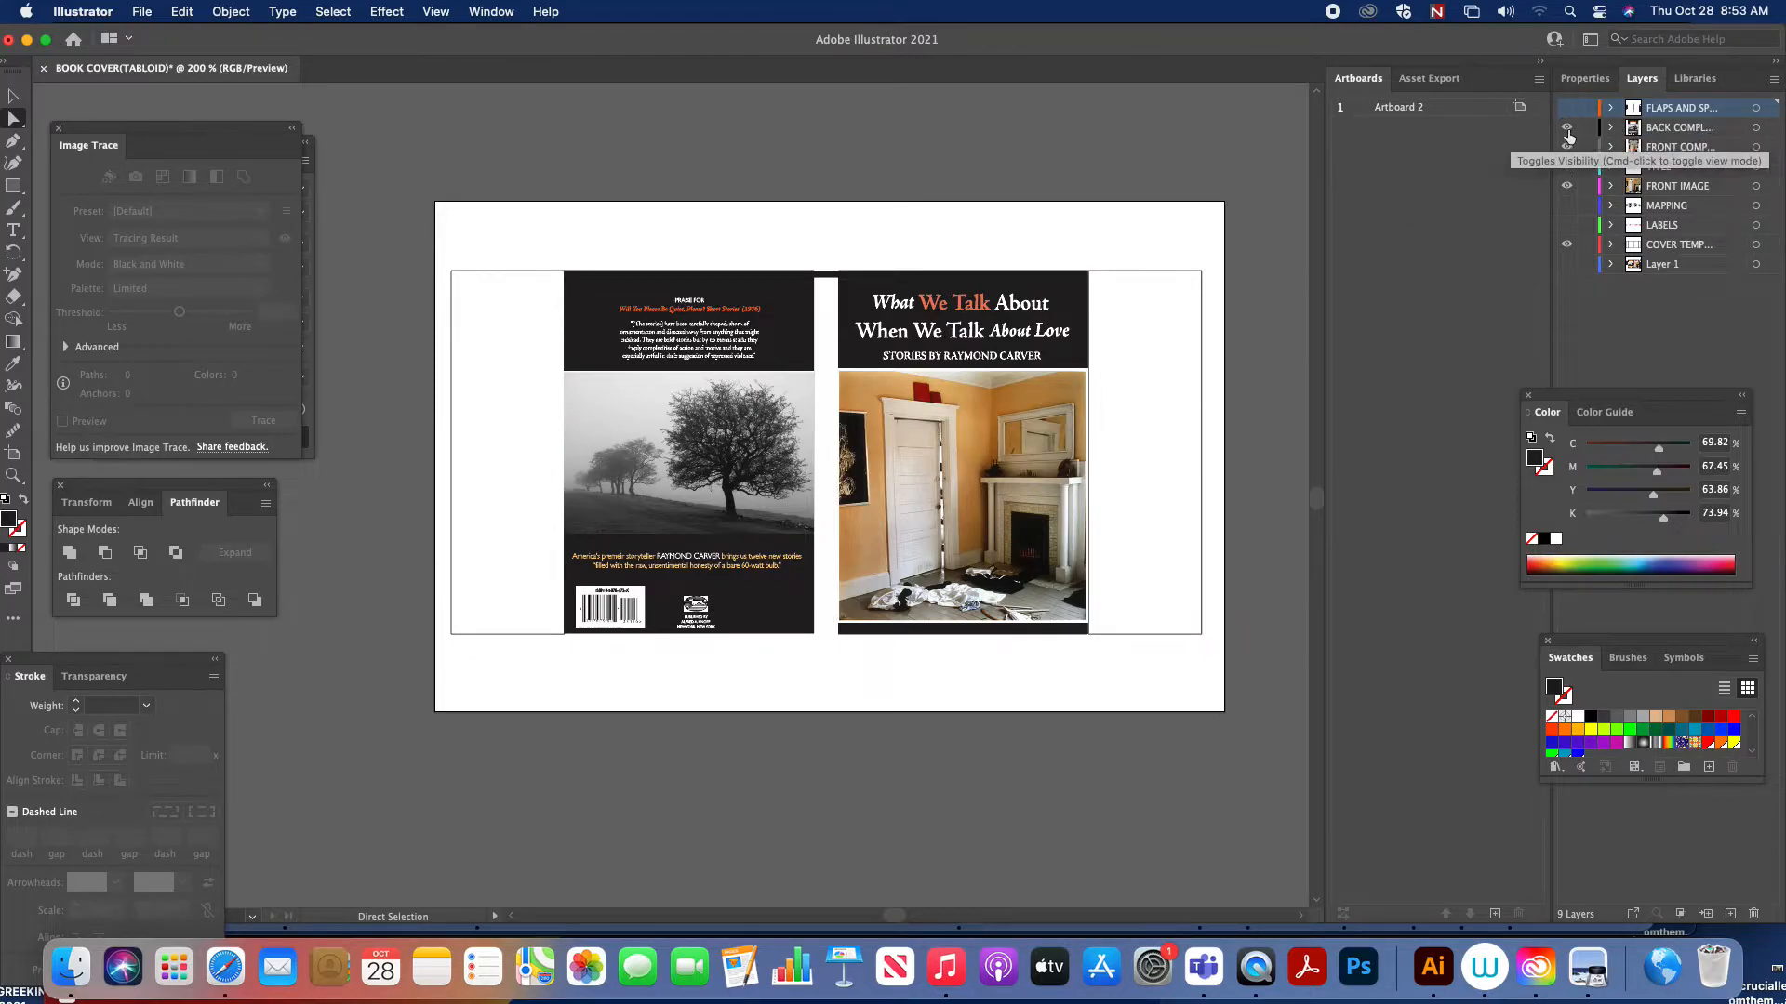
pyautogui.click(1566, 127)
pyautogui.click(1566, 147)
pyautogui.click(1566, 167)
pyautogui.click(1566, 185)
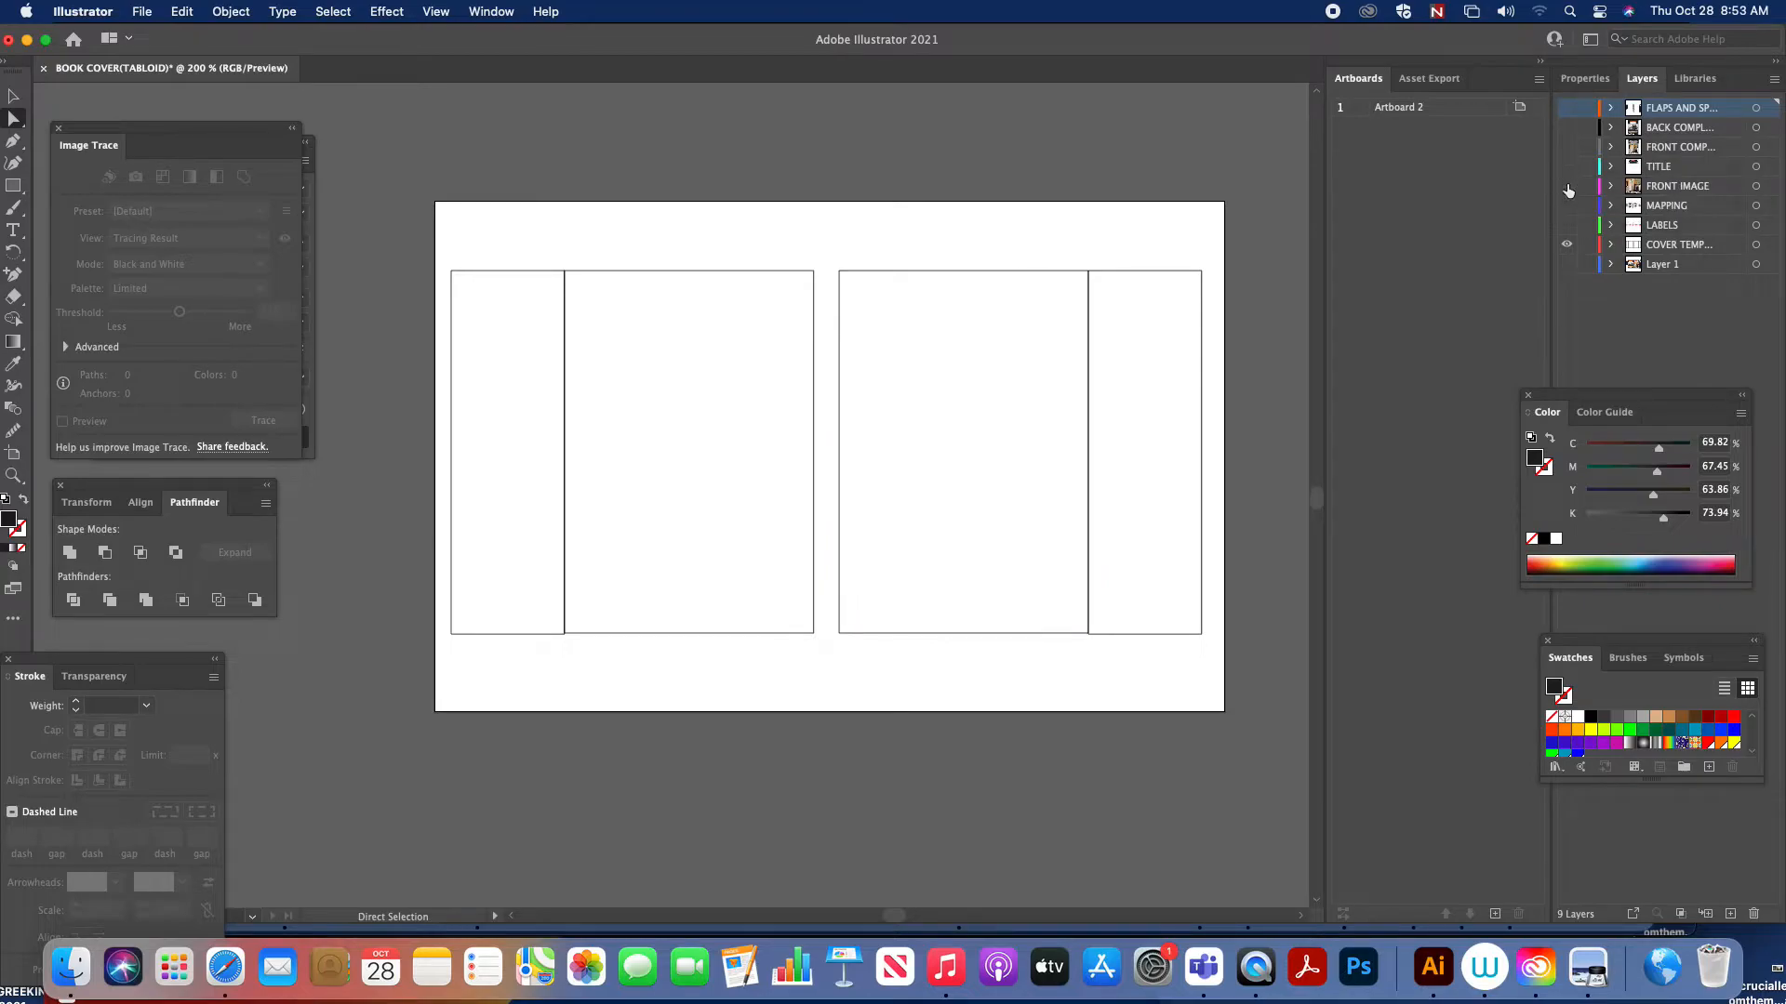
pyautogui.click(1567, 244)
pyautogui.click(1566, 265)
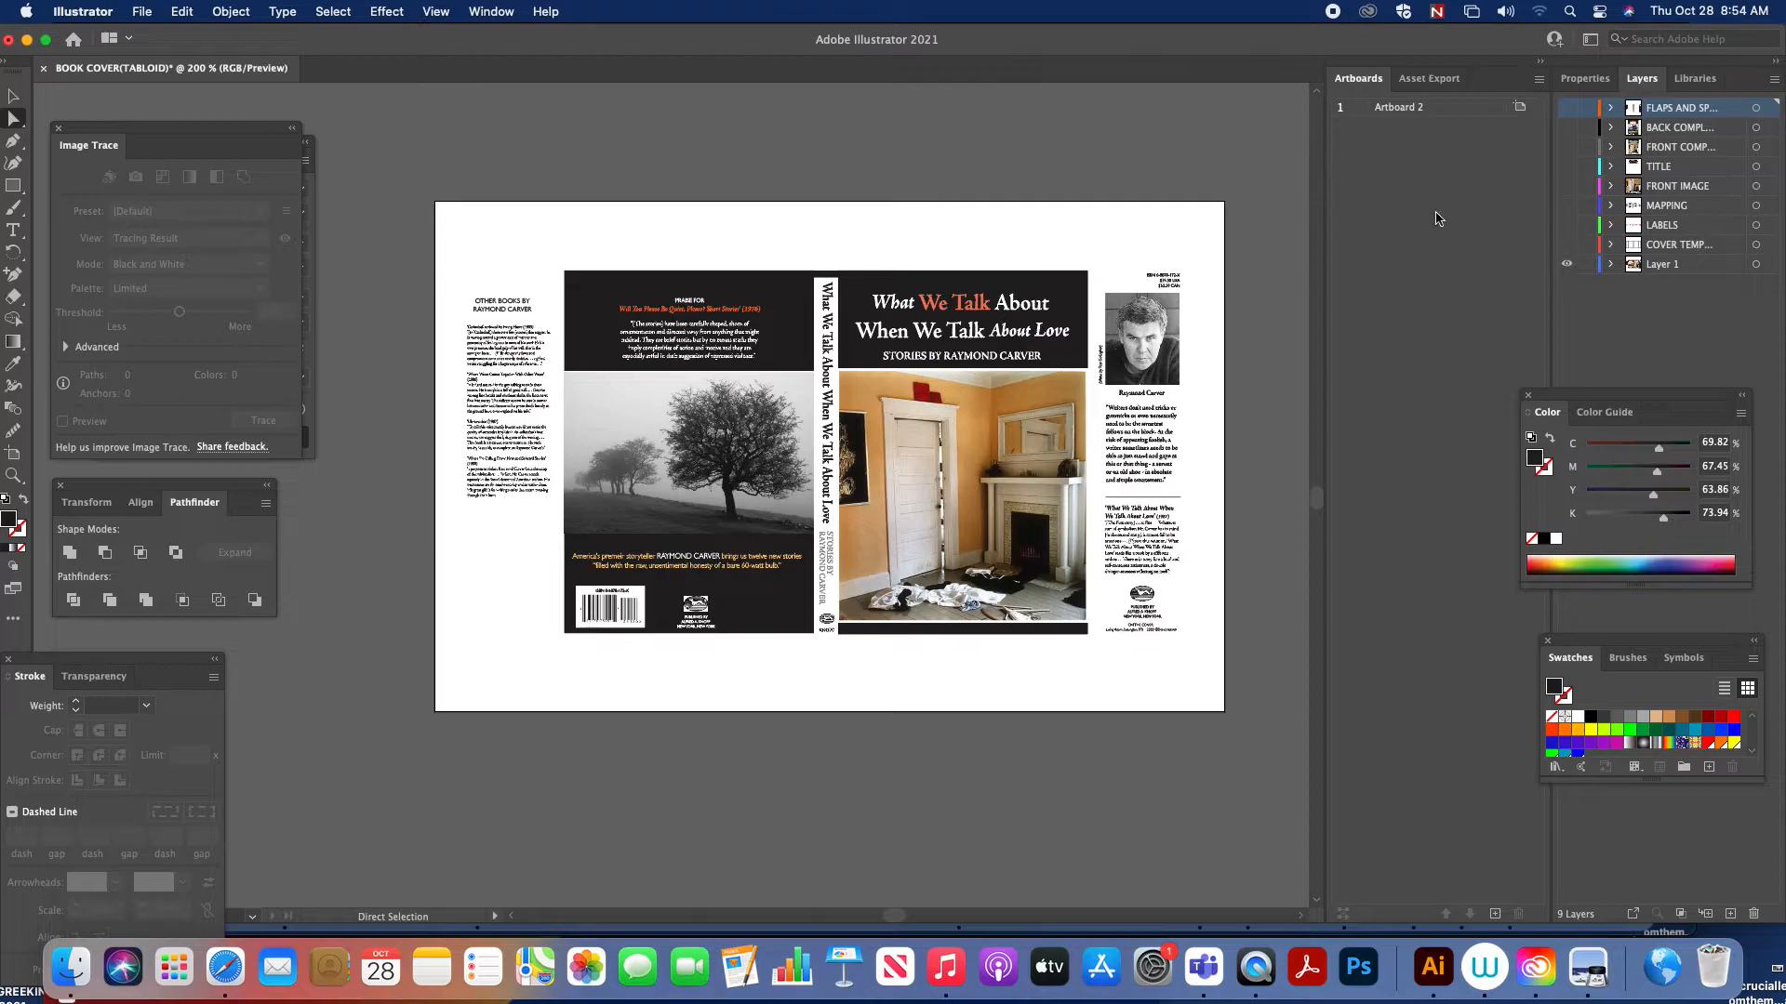
# Select all the Layer 1 cover artwork, enlarge it proportionally, and shift it sideways so each flap in turn lies inside the artboard
pyautogui.click(14, 95)
pyautogui.click(1058, 433)
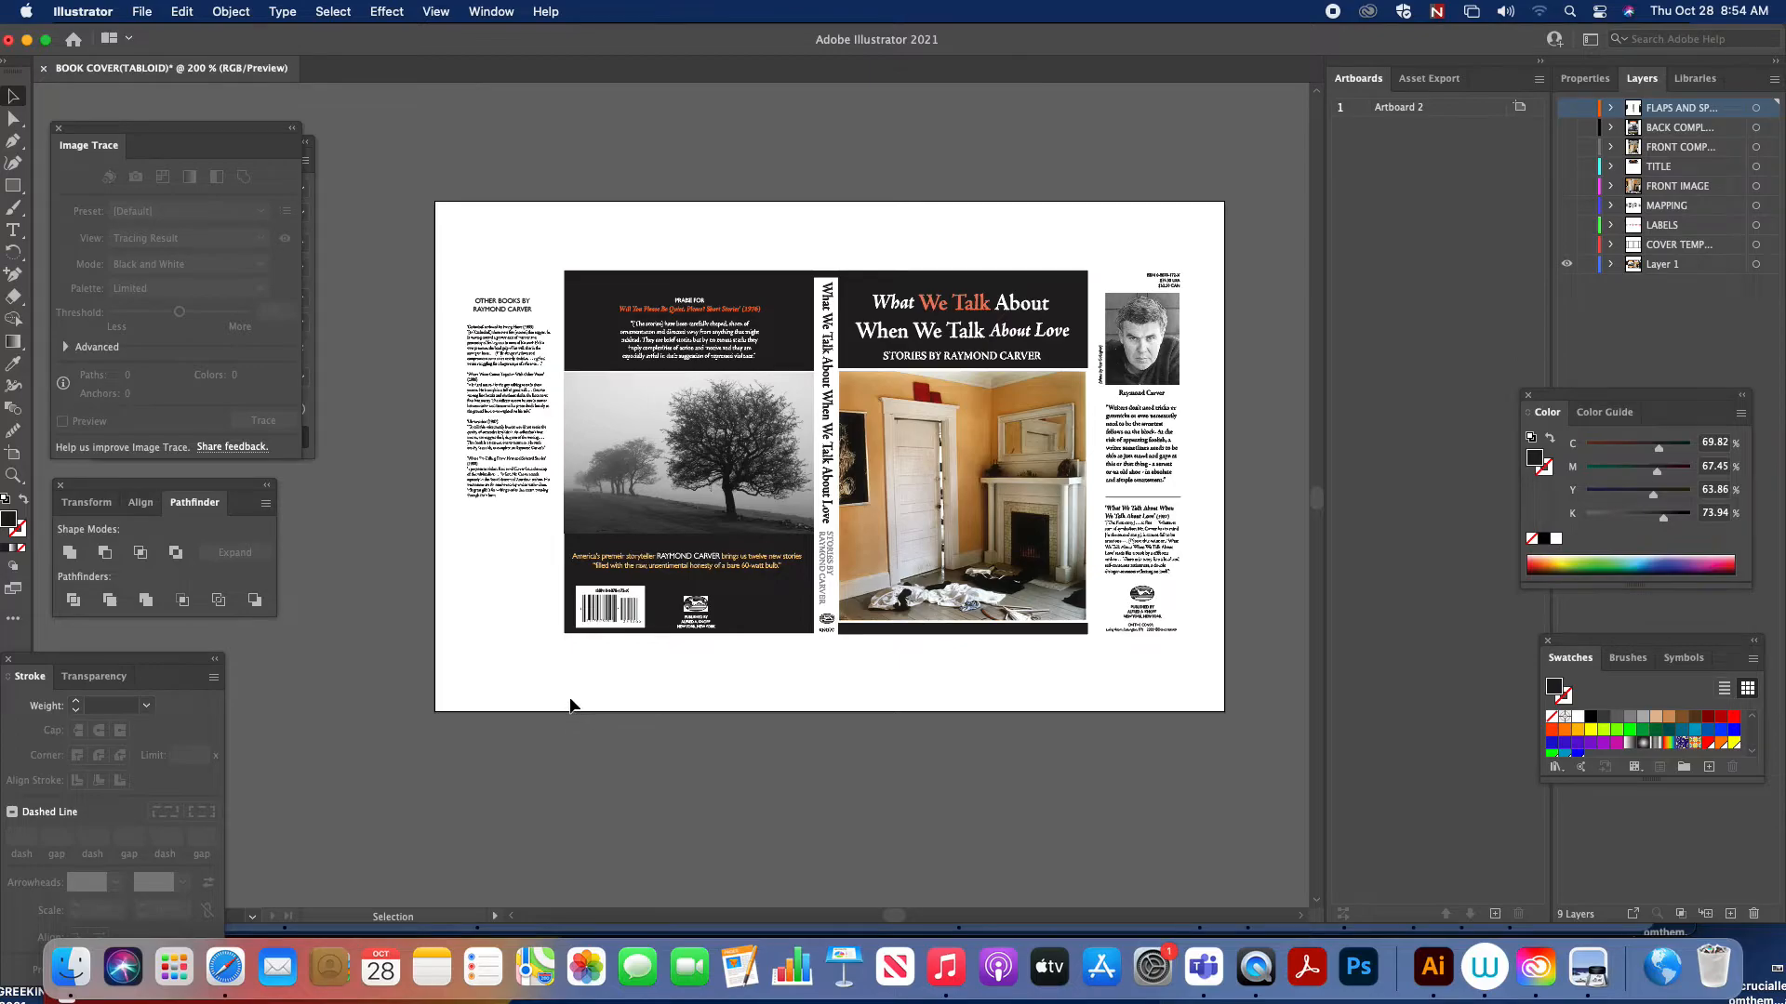
pyautogui.moveTo(446, 235); pyautogui.dragTo(1265, 675)
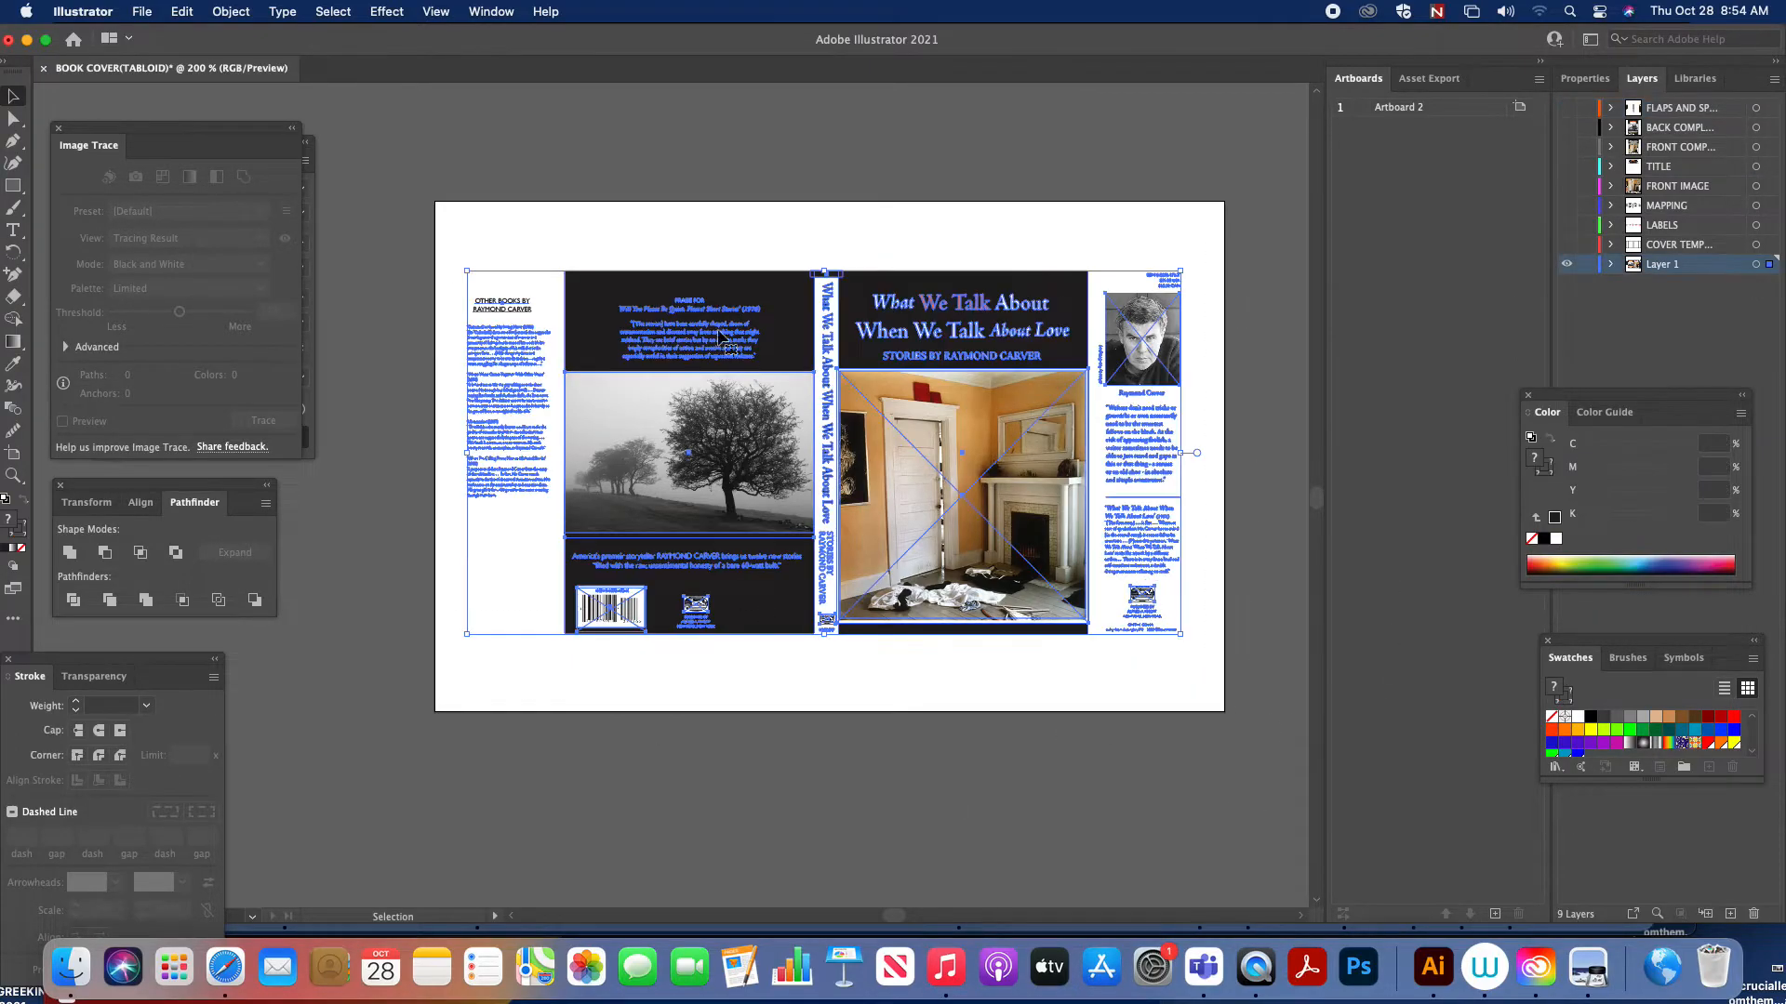
pyautogui.moveTo(466, 271); pyautogui.dragTo(314, 192)
pyautogui.moveTo(631, 253); pyautogui.dragTo(725, 294)
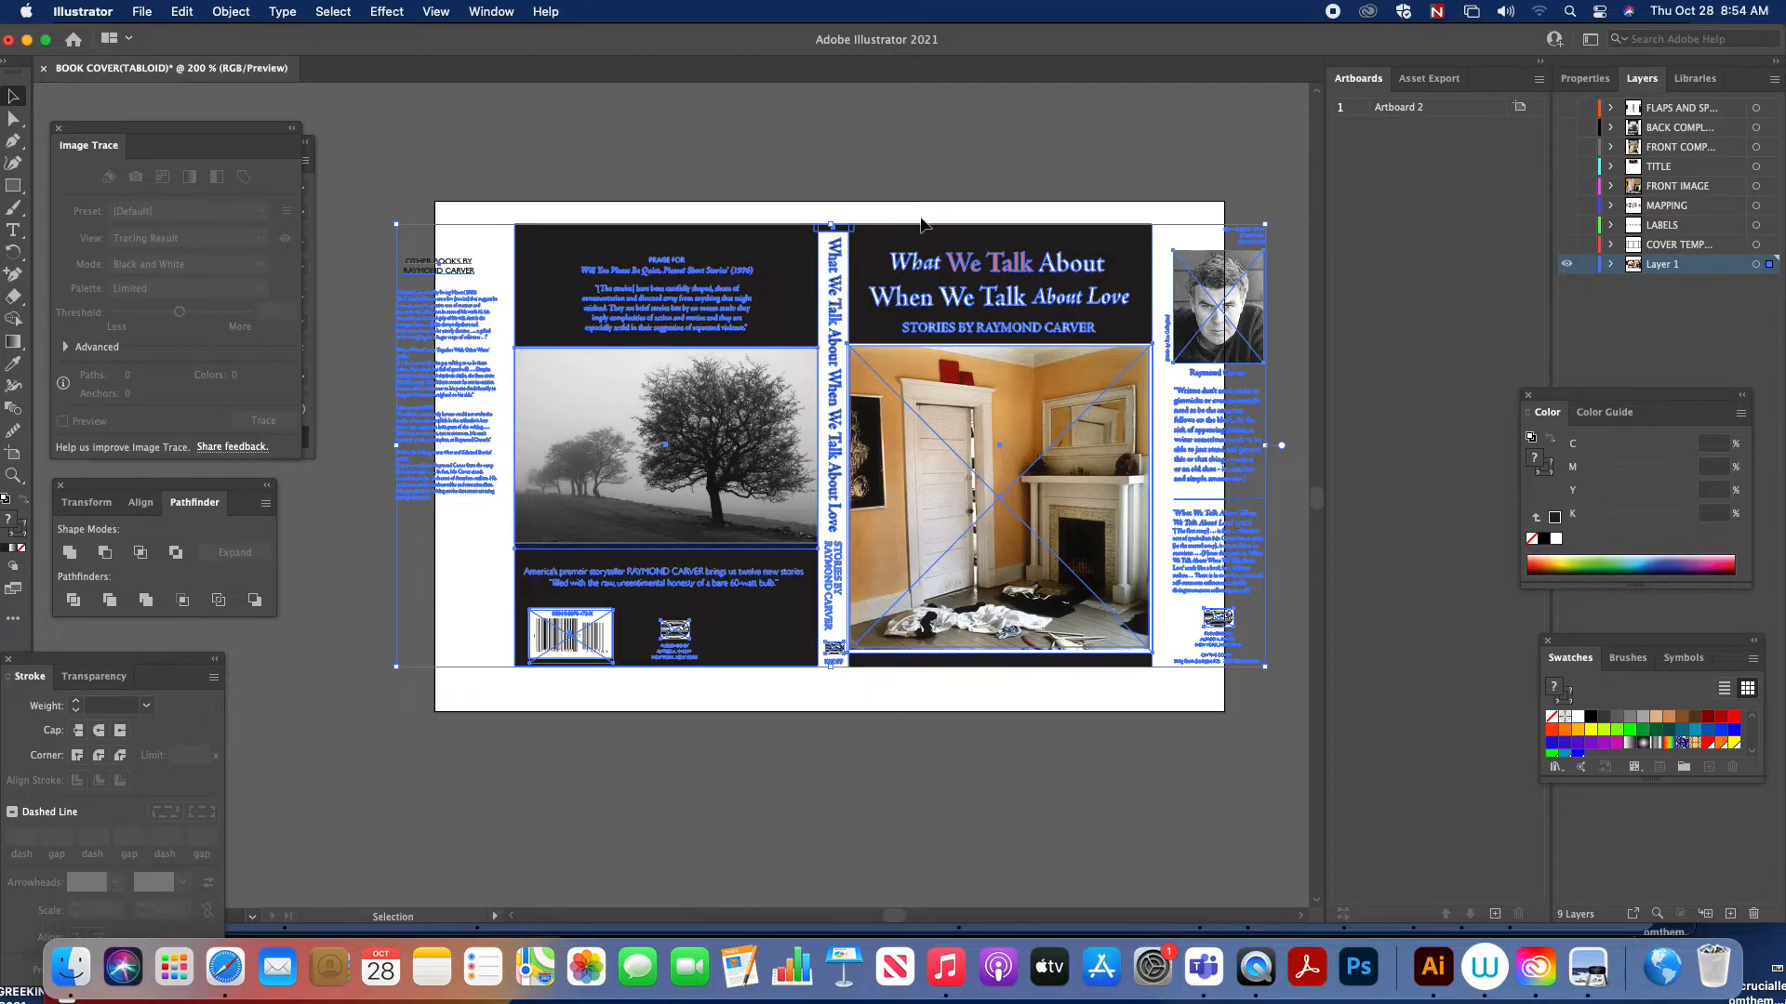
pyautogui.moveTo(1027, 271); pyautogui.dragTo(947, 283)
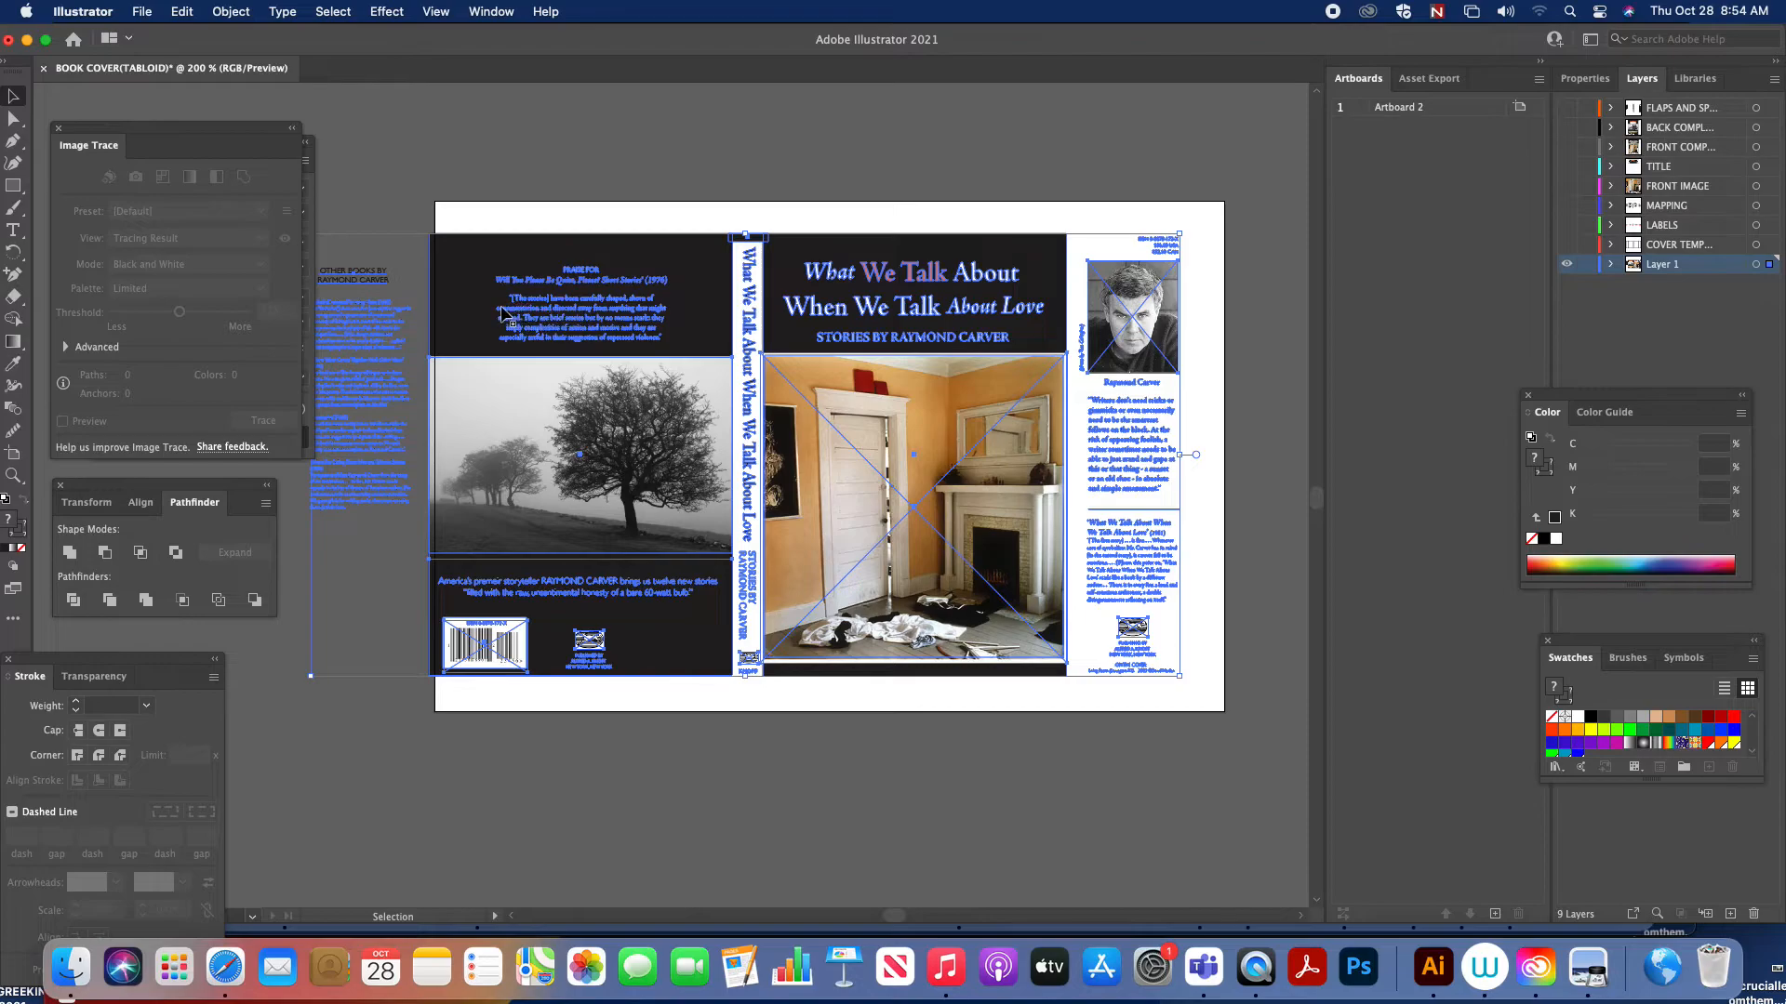
pyautogui.moveTo(503, 314); pyautogui.dragTo(659, 319)
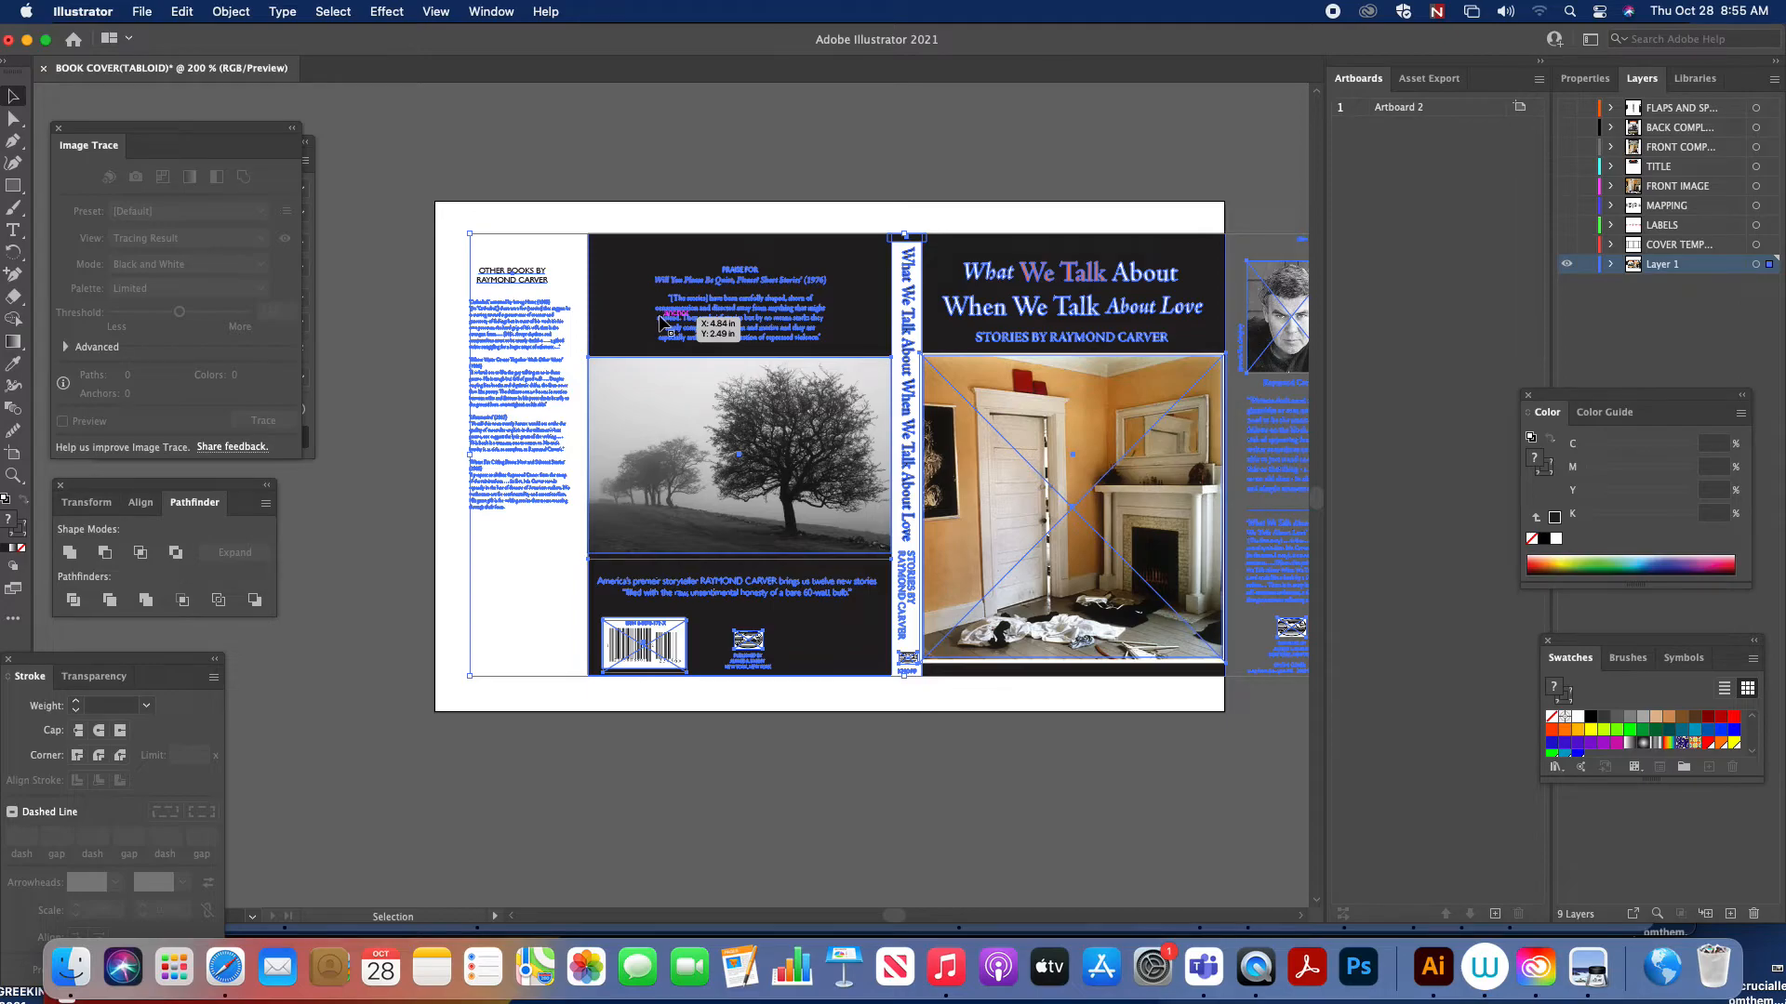
pyautogui.click(756, 221)
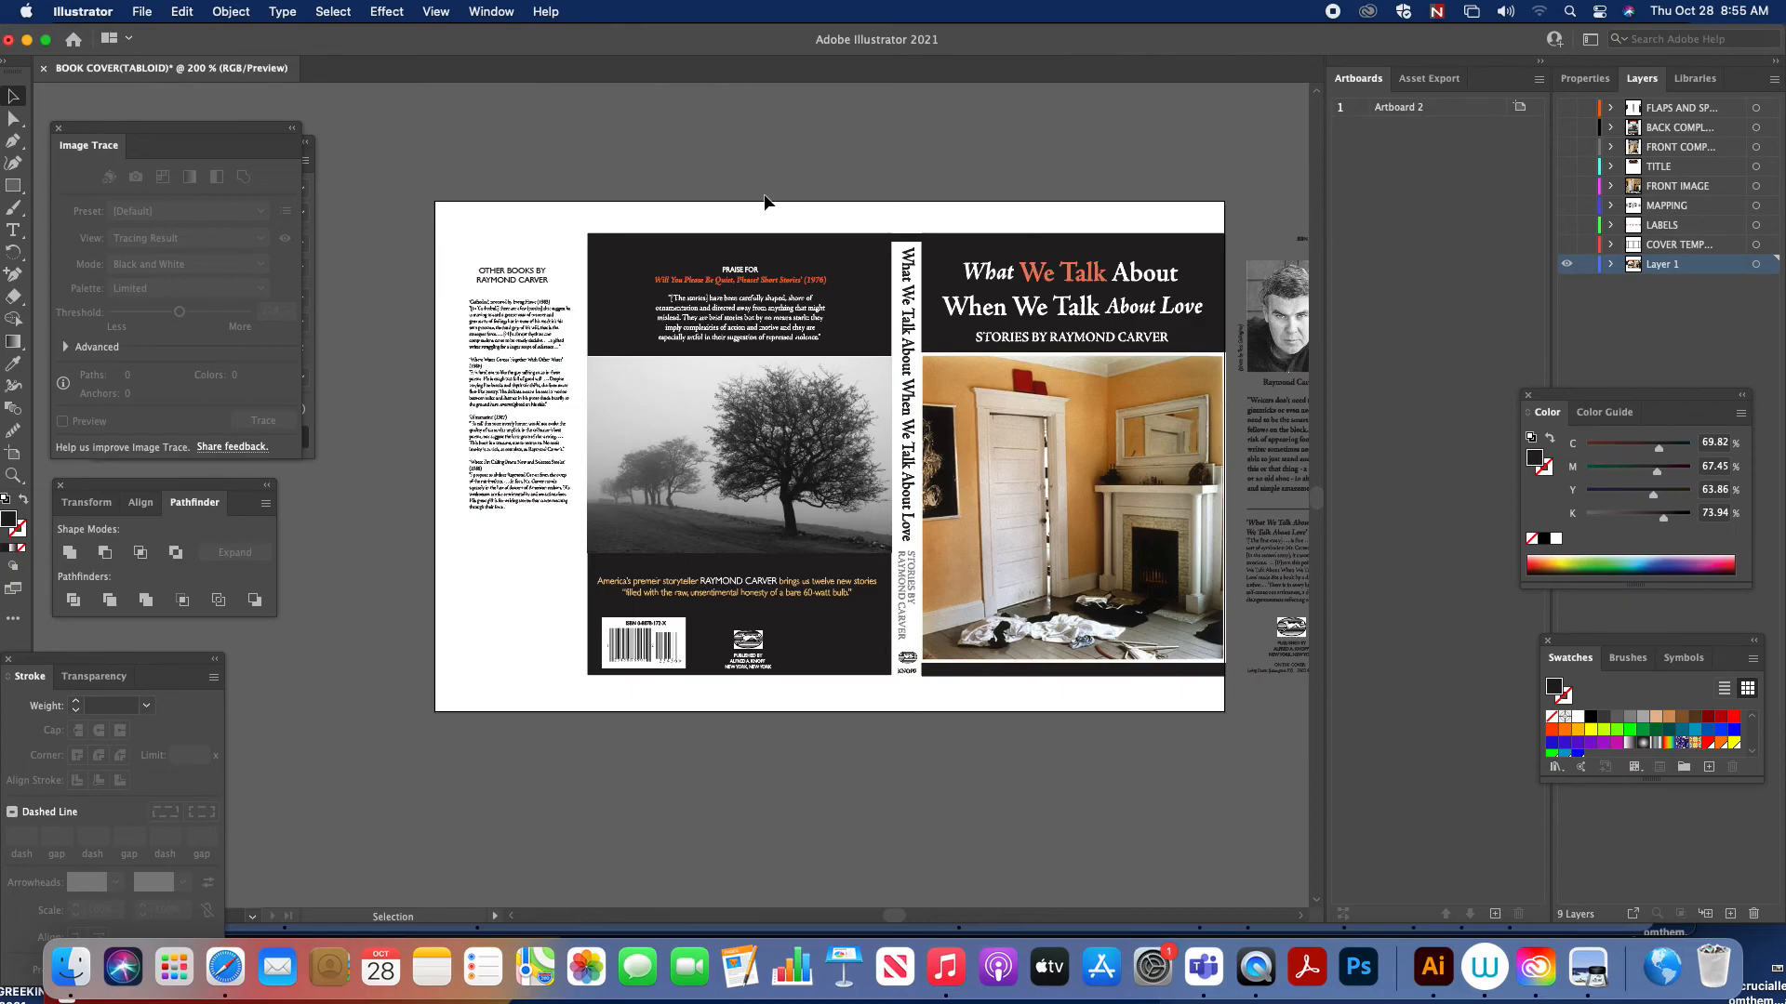
# Undo the moves and the enlargement of the cover artwork, and deselect it
pyautogui.press('a')
pyautogui.press('super+z')
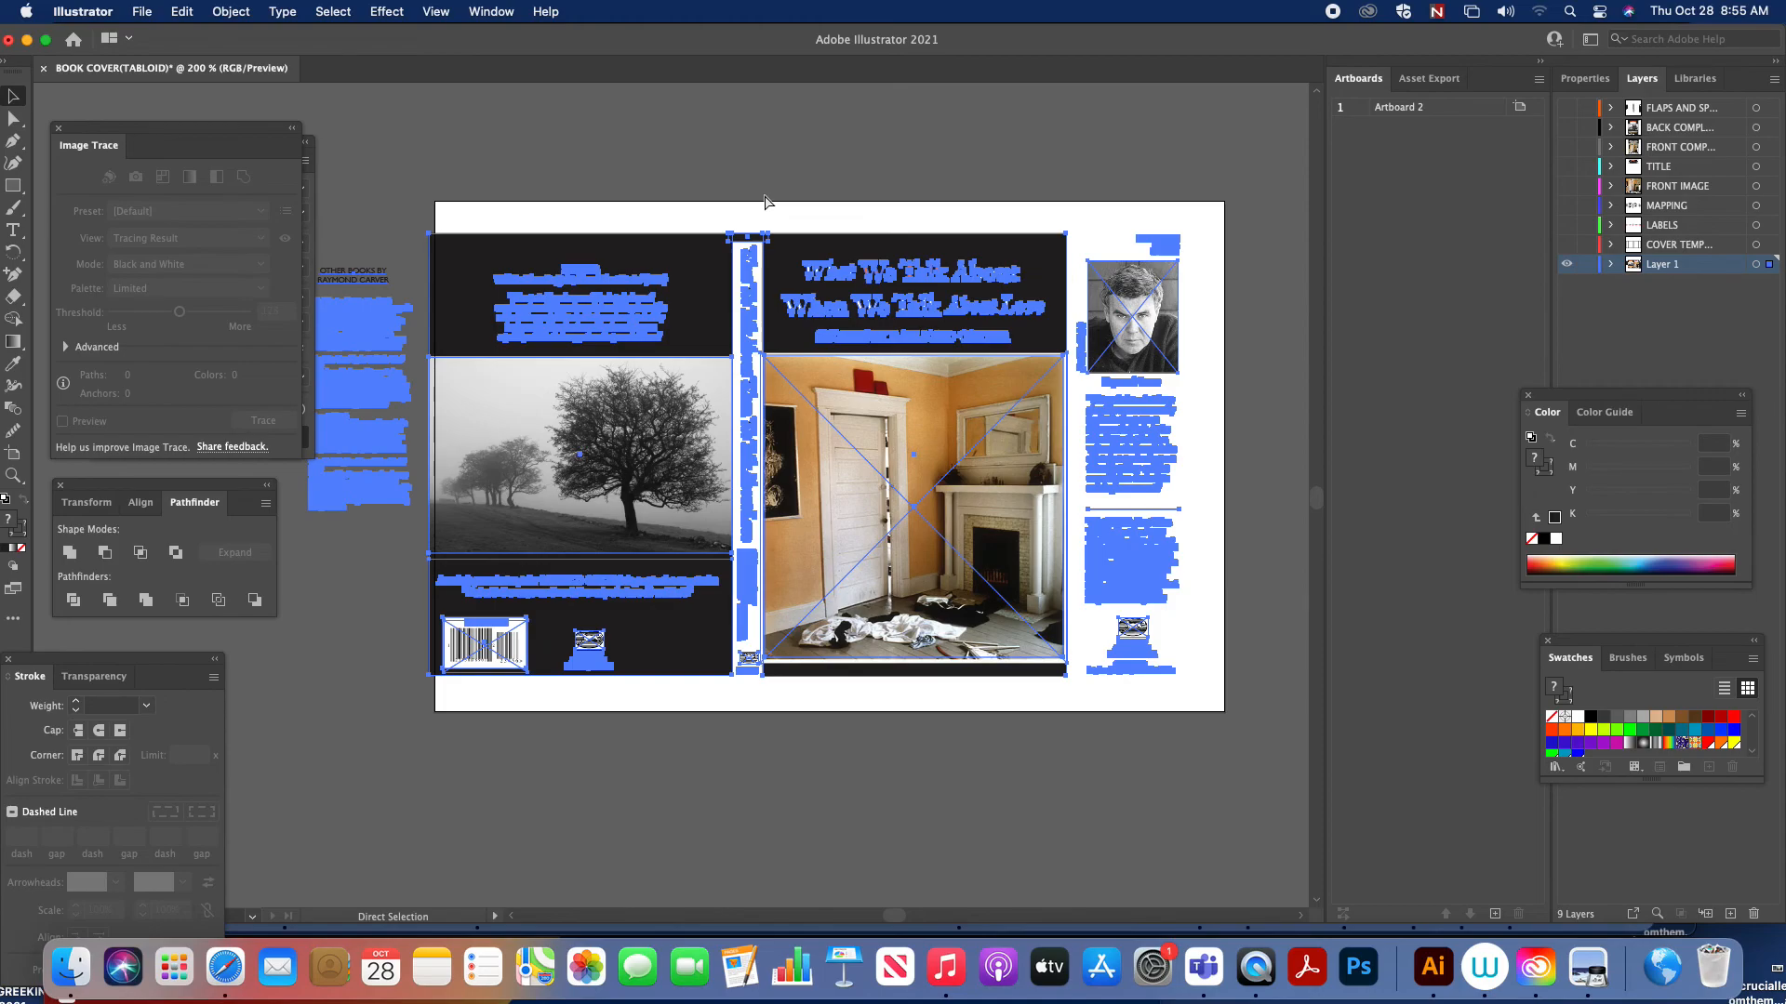
pyautogui.press('super+z')
pyautogui.press('super+z')
pyautogui.press('super+z')
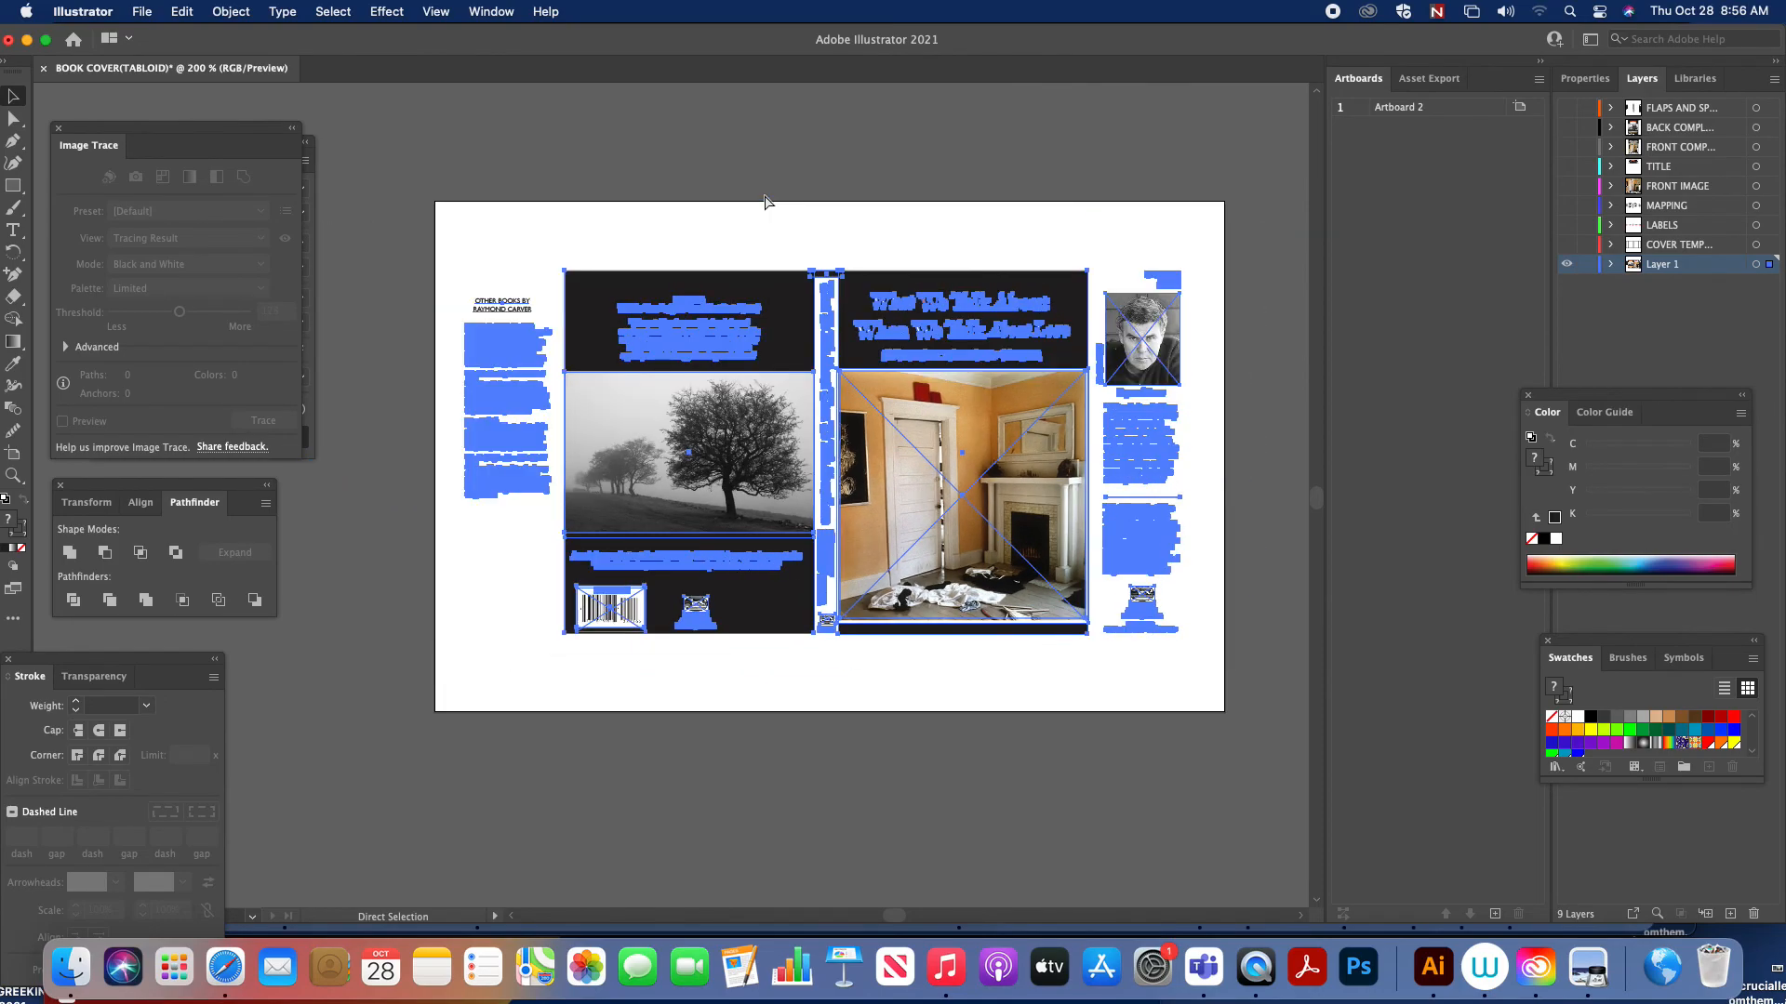
pyautogui.click(733, 219)
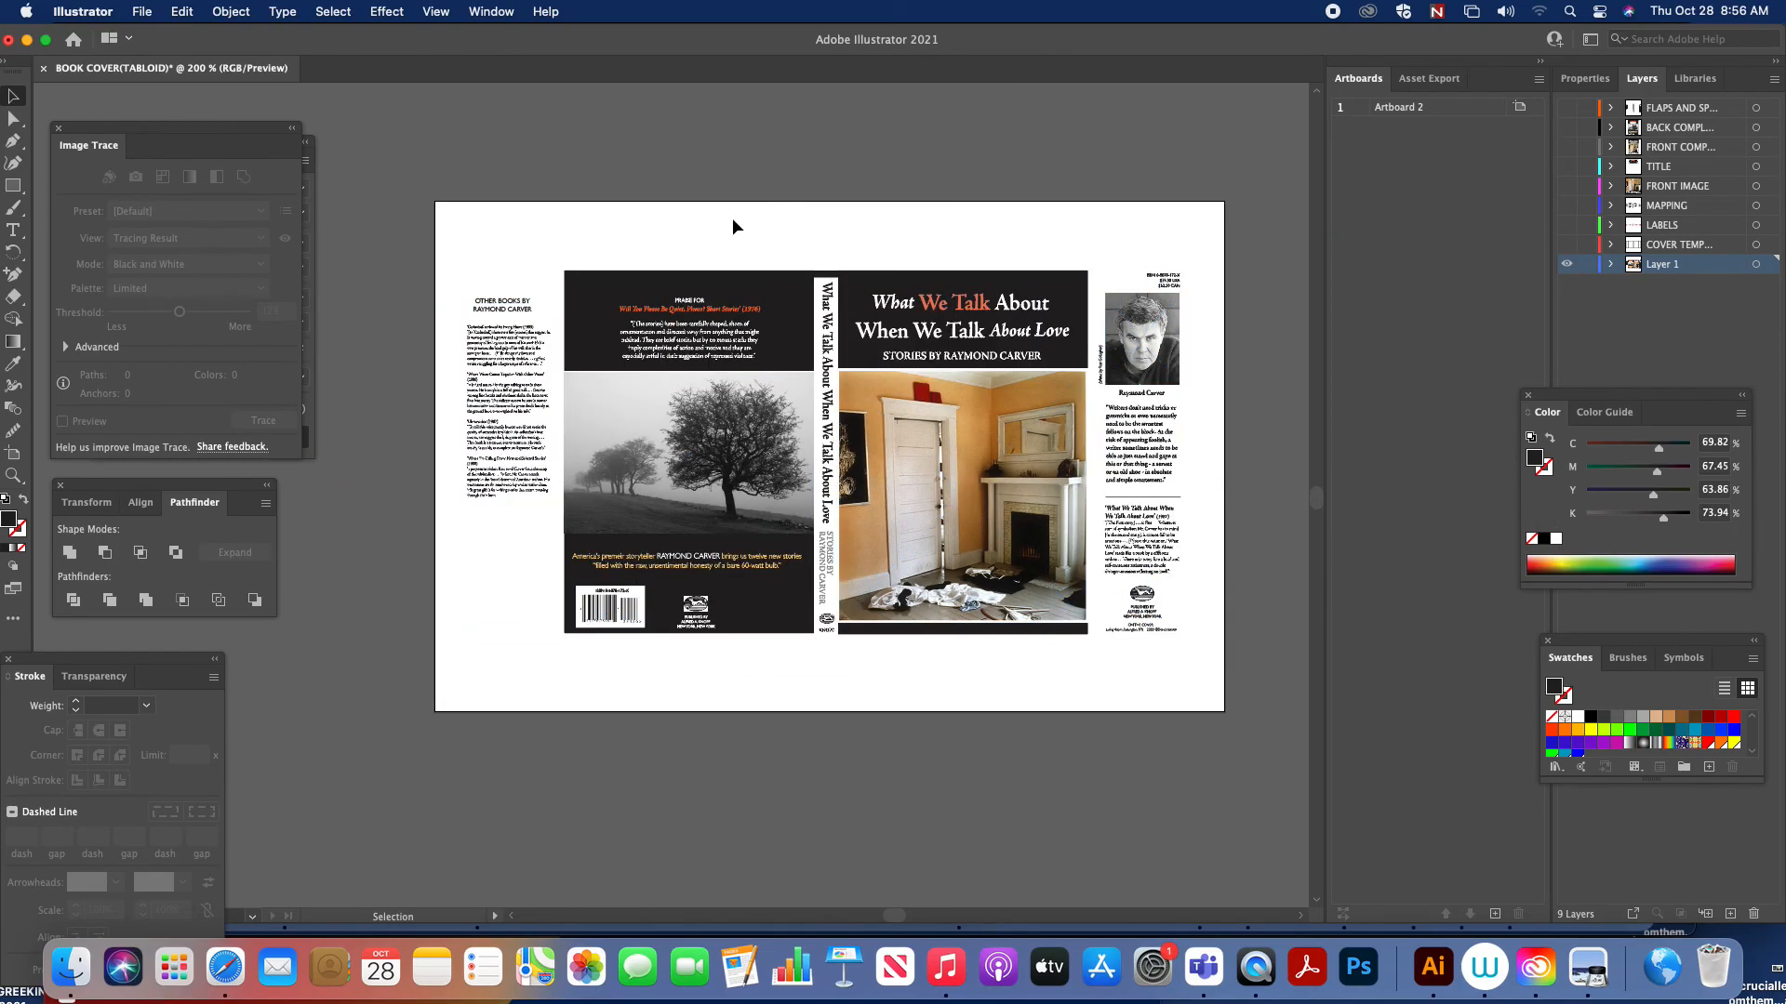